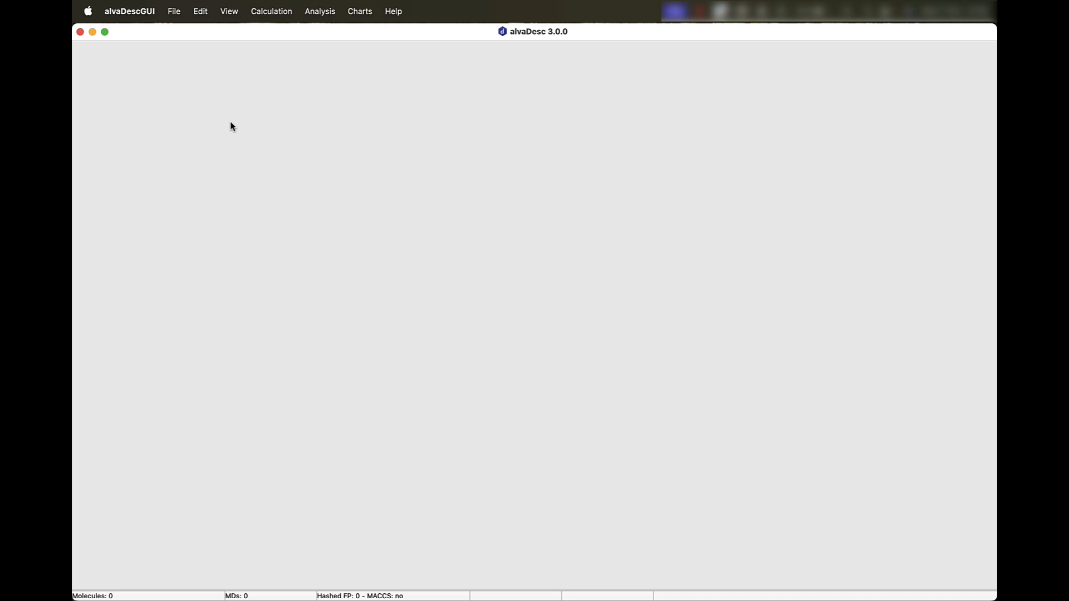
Check the supported molecule file formats and open the dataset_smiles.smi file from the alvaDesc_v3 folder
left_click(177, 12)
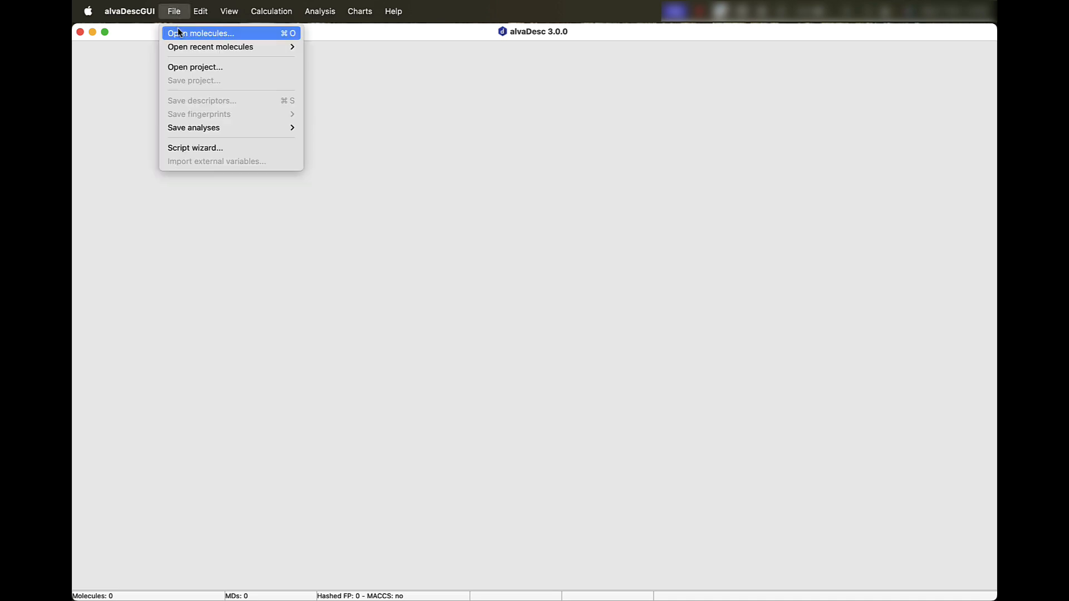
left_click(178, 32)
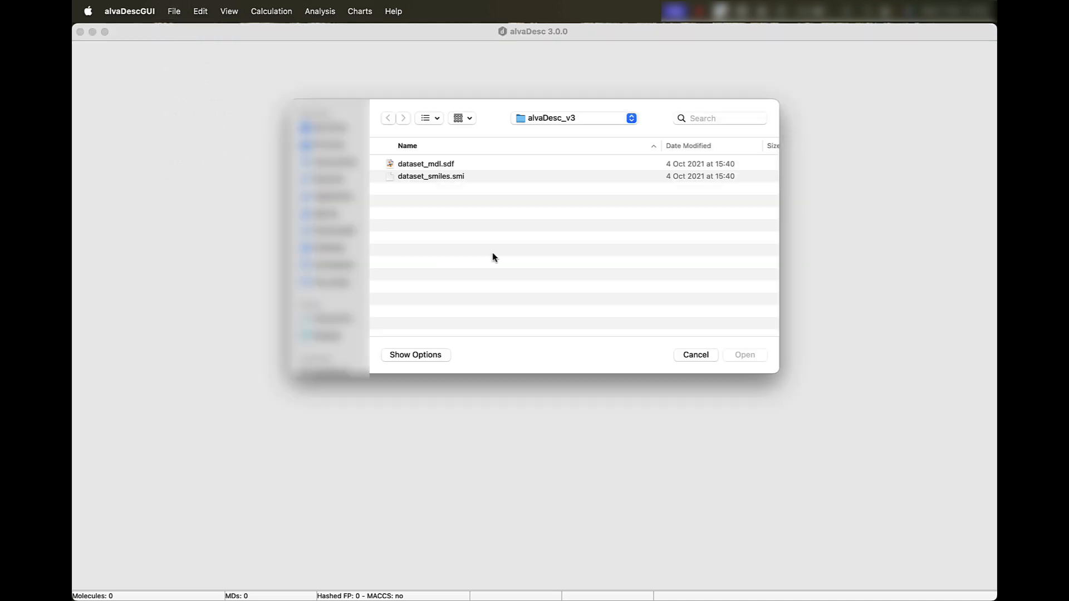
left_click(415, 355)
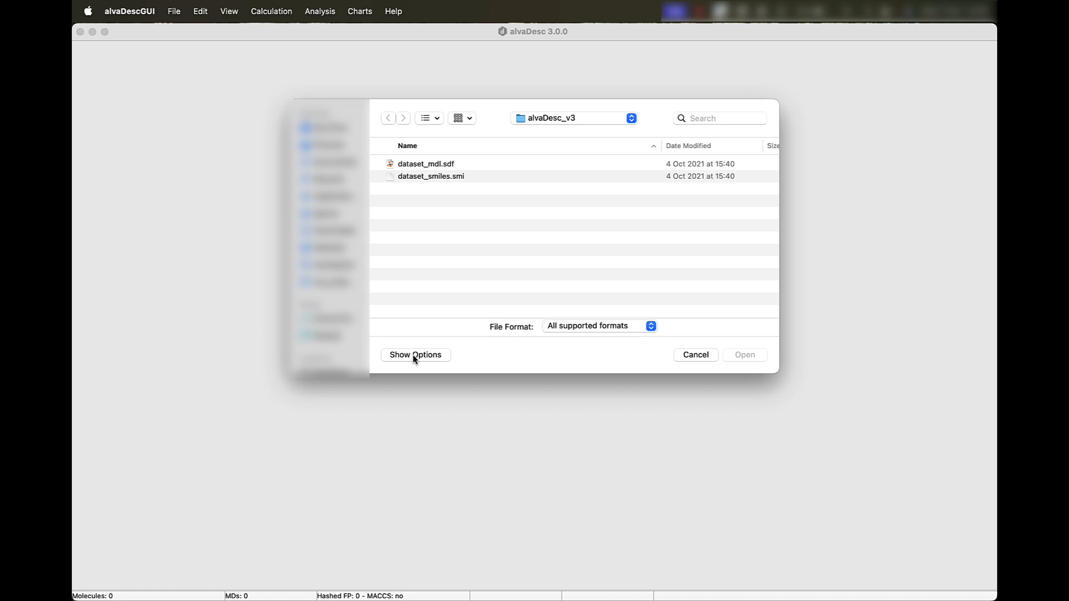
left_click(586, 331)
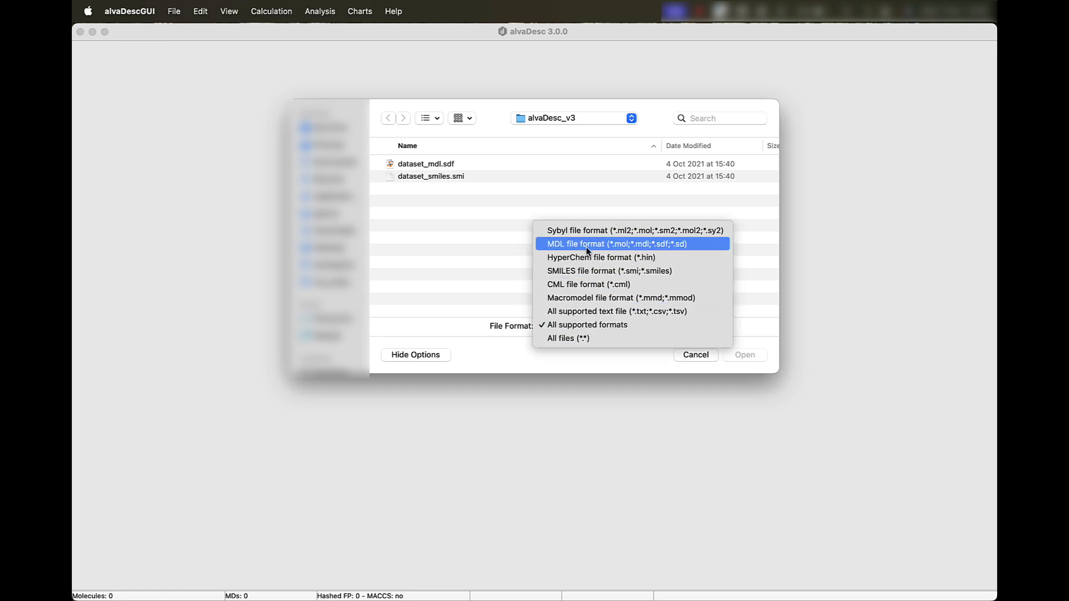
left_click(485, 260)
left_click(457, 176)
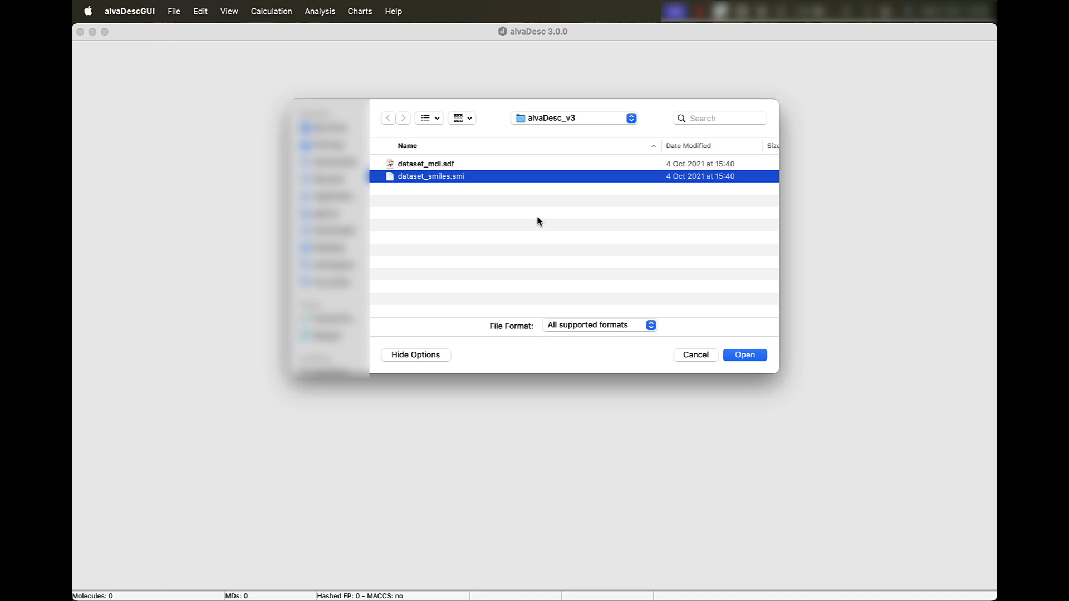
left_click(737, 353)
Inspect the structures and general information of molecules 4, 5 and 1 in the grid
left_click(373, 270)
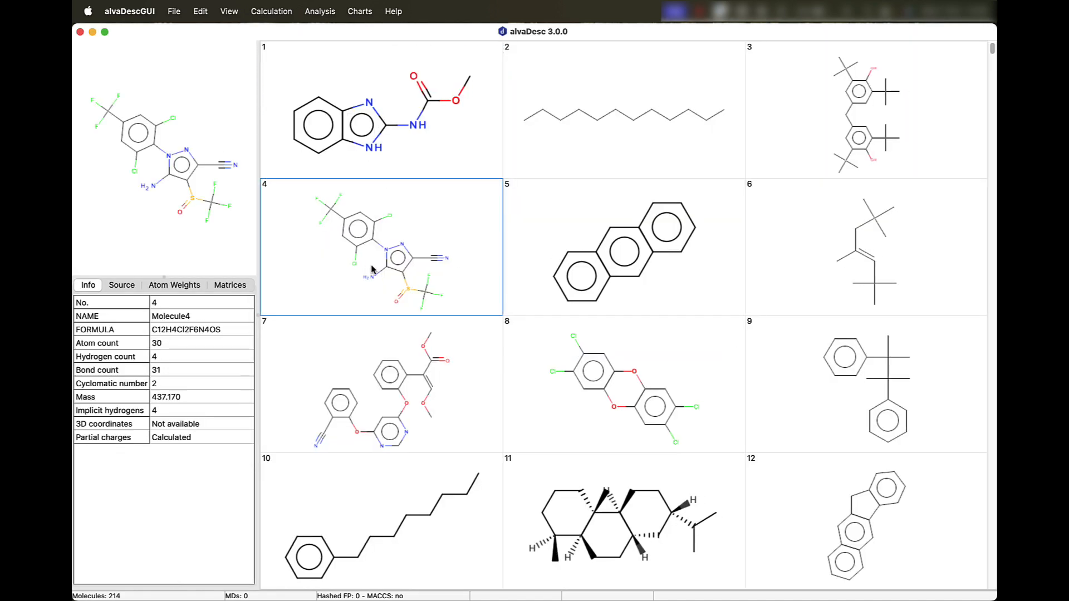
left_click(632, 272)
left_click(414, 127)
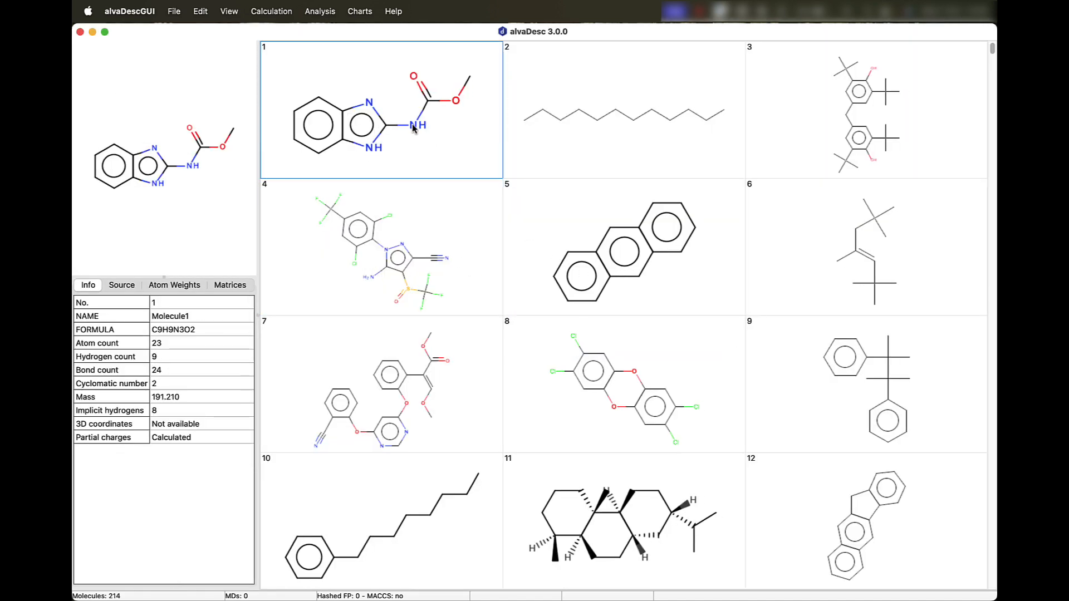
Calculate the 3D coordinates of all loaded molecules
left_click(273, 13)
left_click(268, 94)
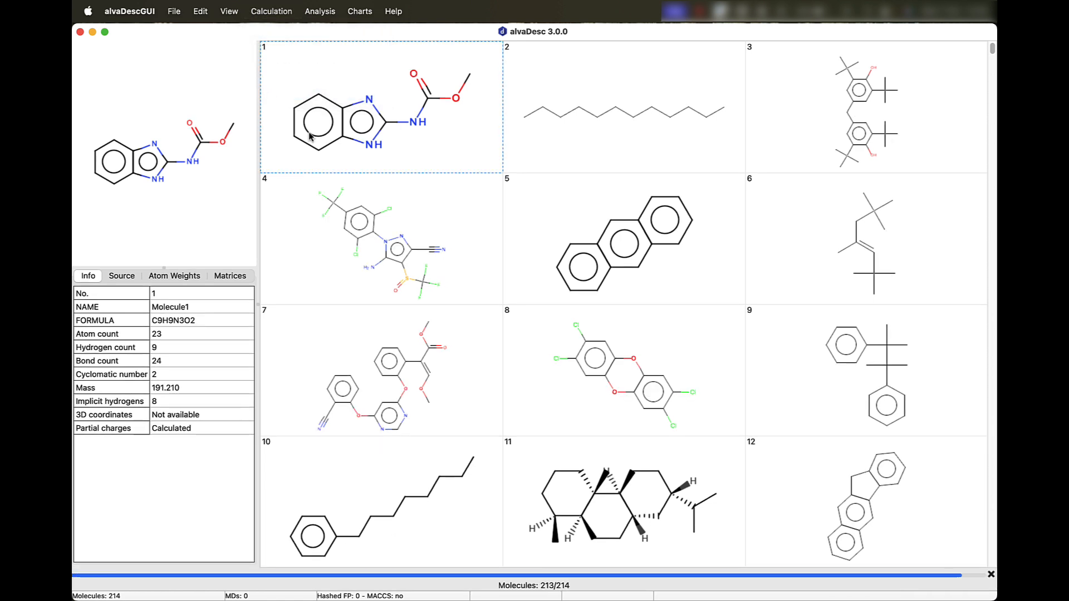
Review the Basic descriptors under Constitutional indices and the filter modes, and calculate all available descriptors
left_click(271, 11)
left_click(285, 32)
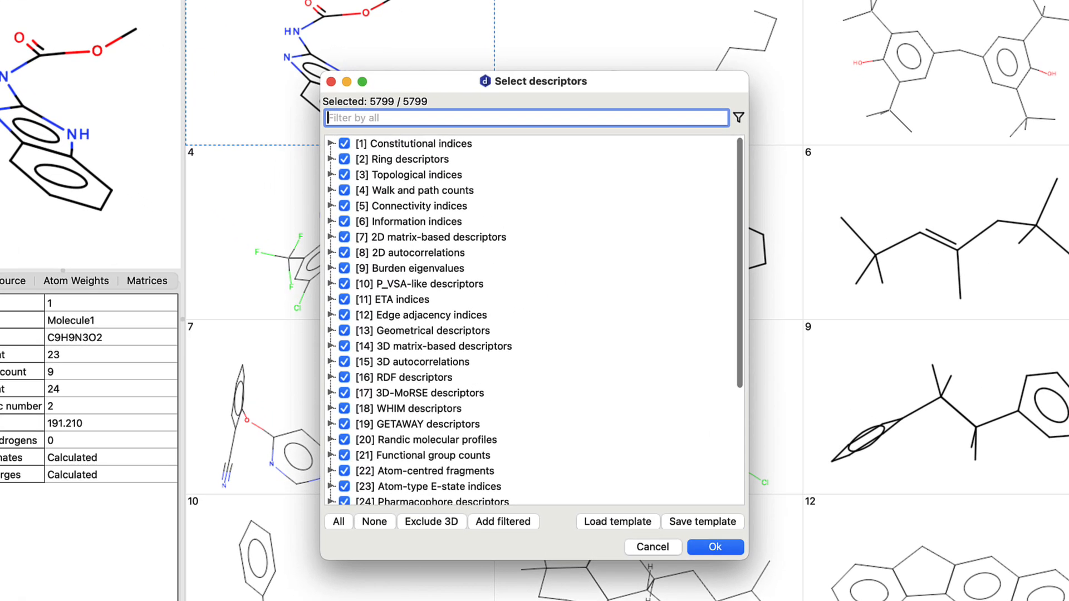
left_click(331, 144)
left_click(342, 159)
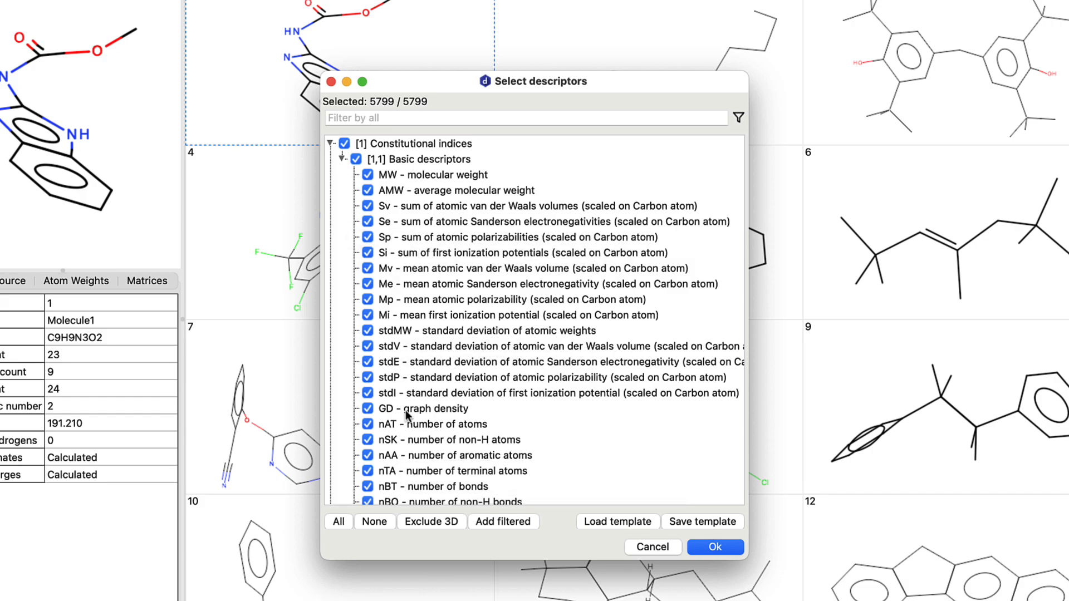
left_click(739, 118)
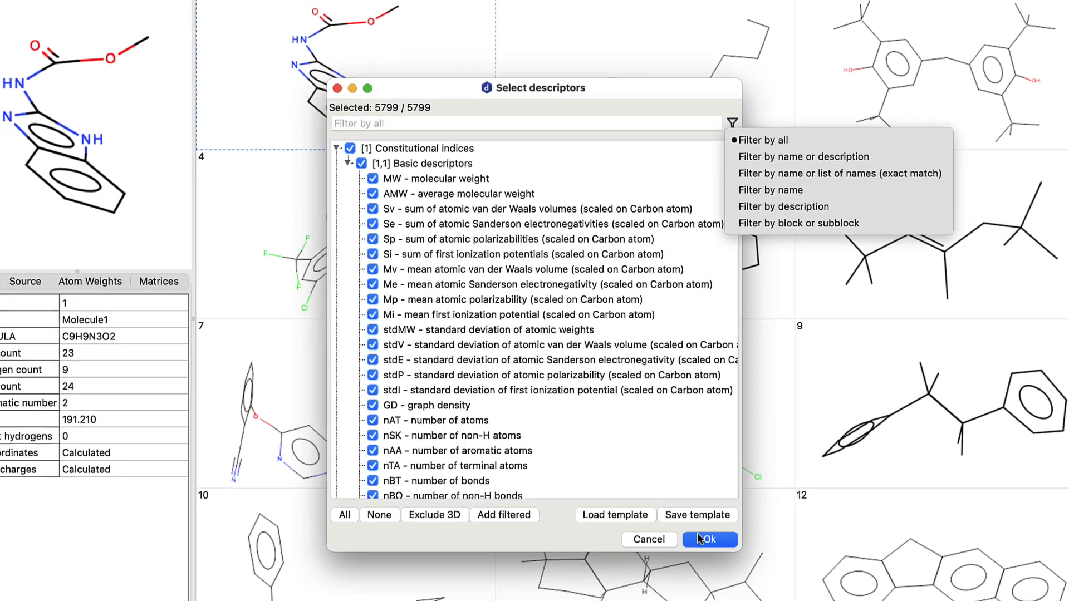
left_click(704, 544)
left_click(668, 495)
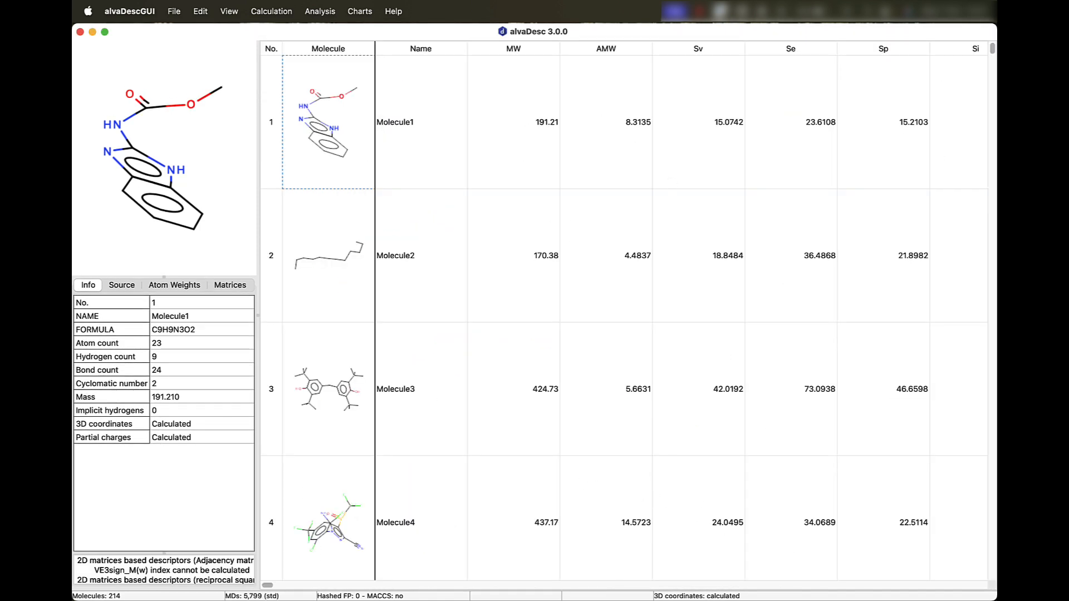
Examine Molecule1's MW, AMW and Sv values and the sorting, filtering and freezing options of the MW column
left_click(505, 117)
left_click(591, 116)
left_click(687, 116)
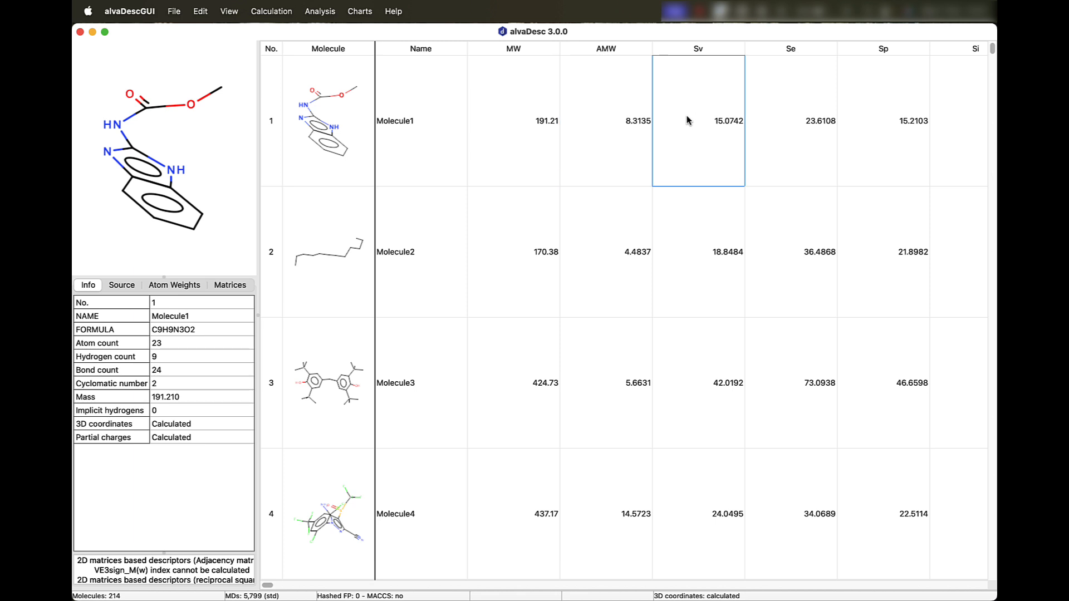
right_click(508, 50)
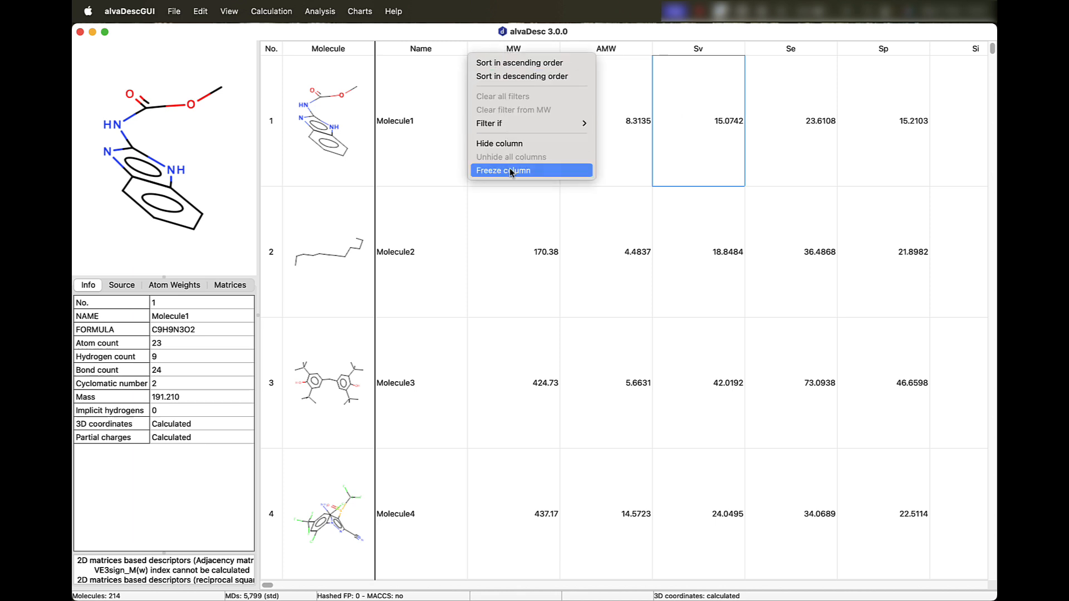
left_click(614, 98)
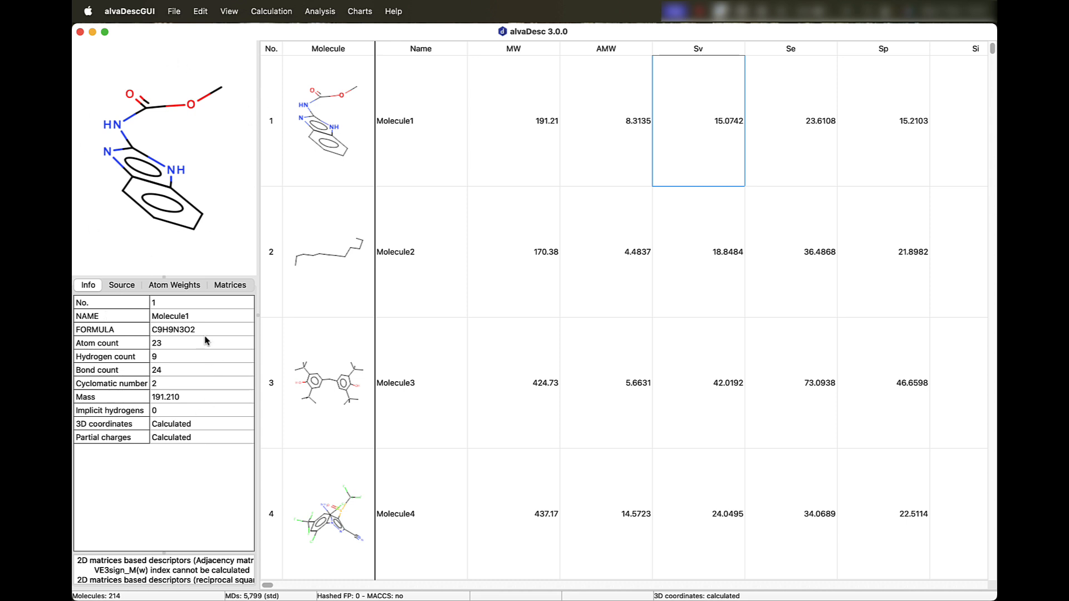
View the source SMILES string of Molecule1 and return to its general information
left_click(121, 285)
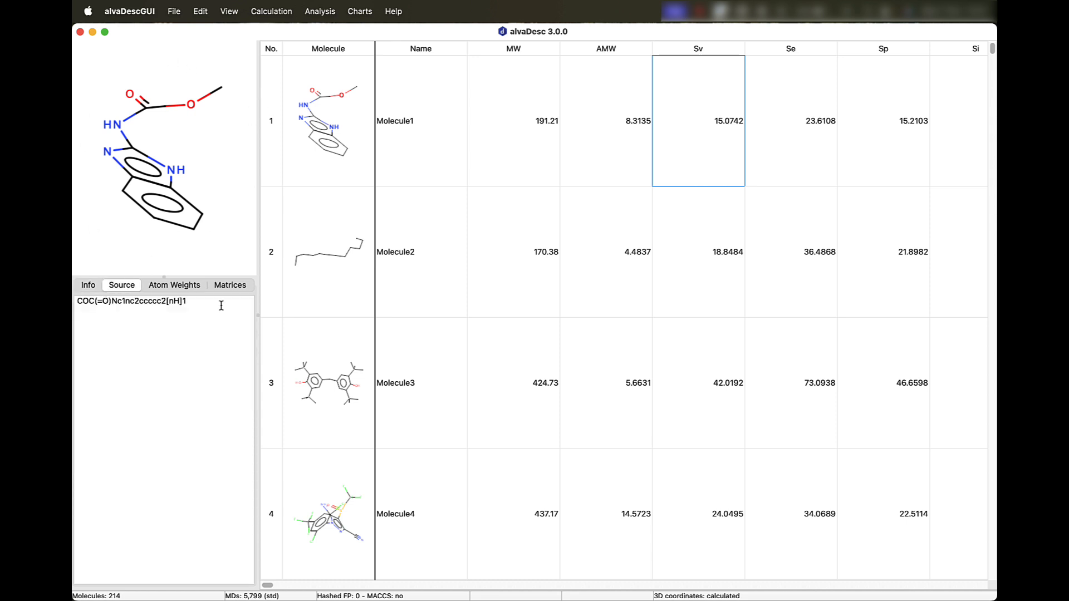
left_click(92, 286)
Highlight the substructure matching the SMARTS pattern cnc in the molecules
left_click(228, 11)
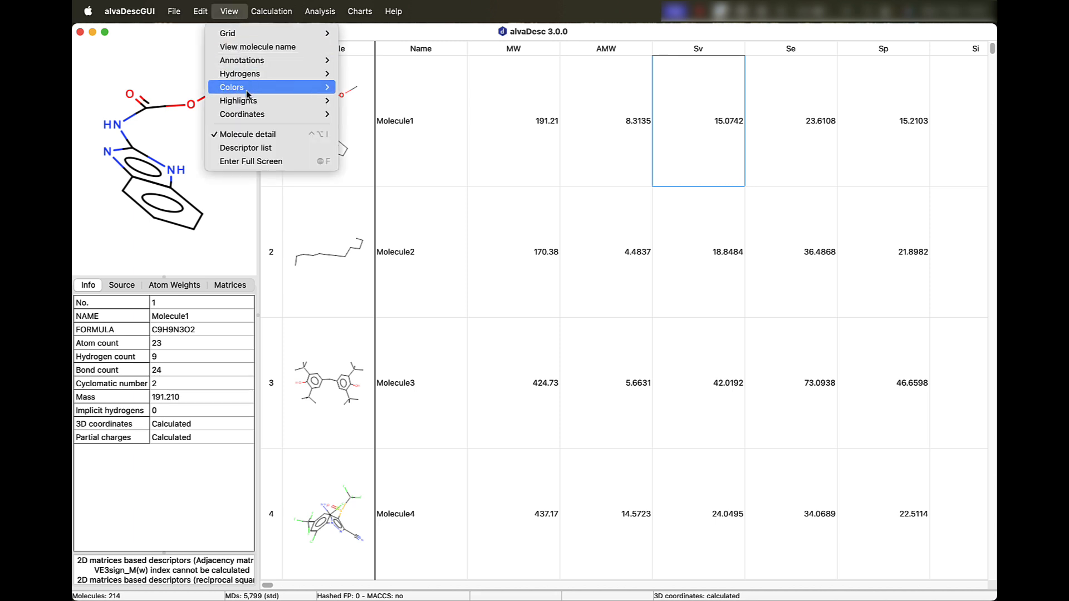
mouse_move(249, 106)
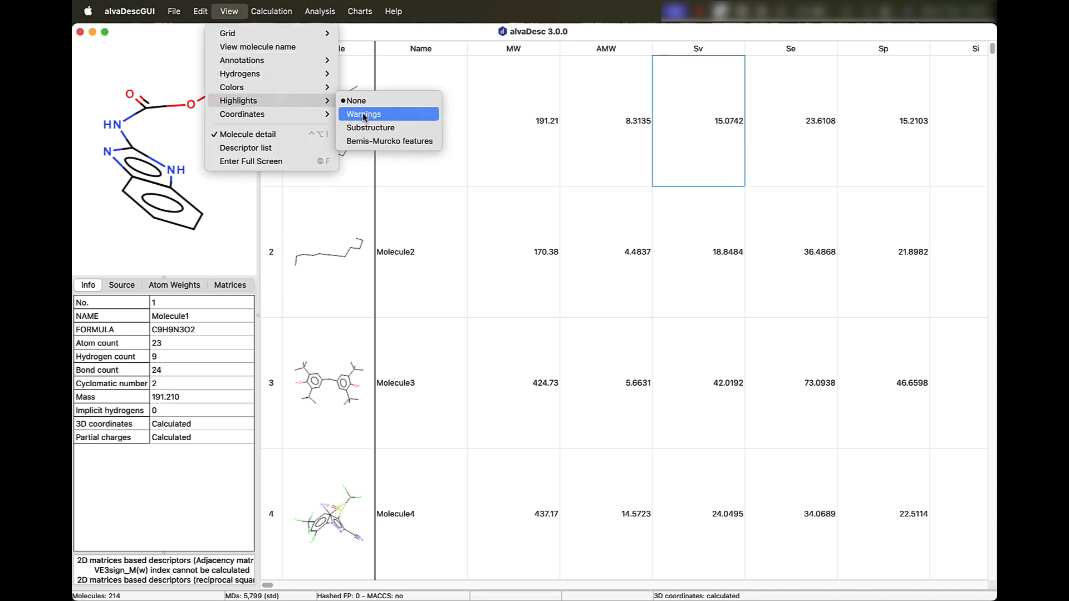
left_click(418, 127)
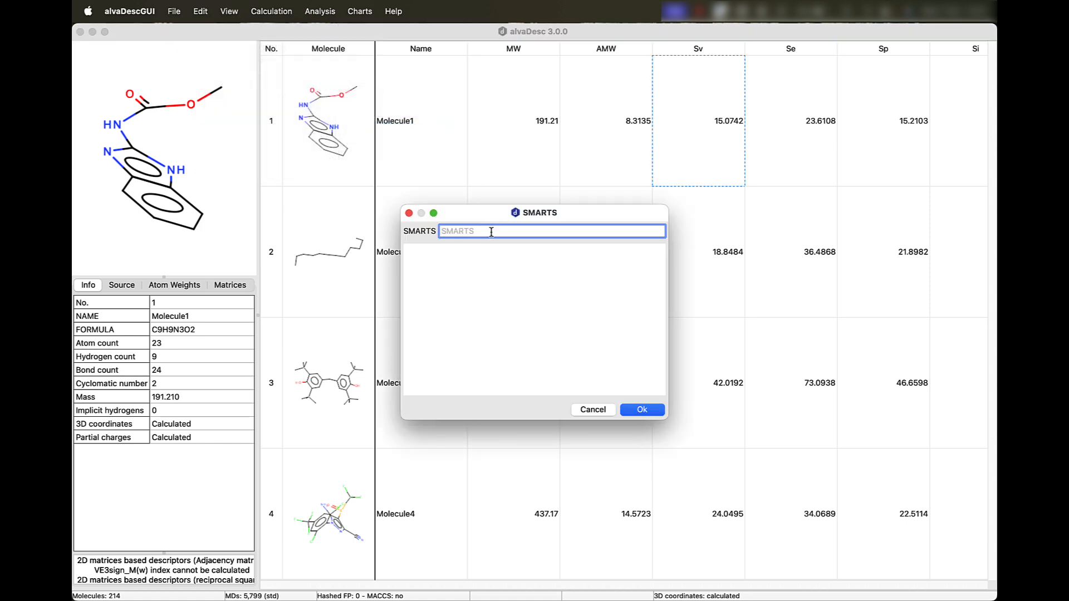
type("cnc")
key("Return")
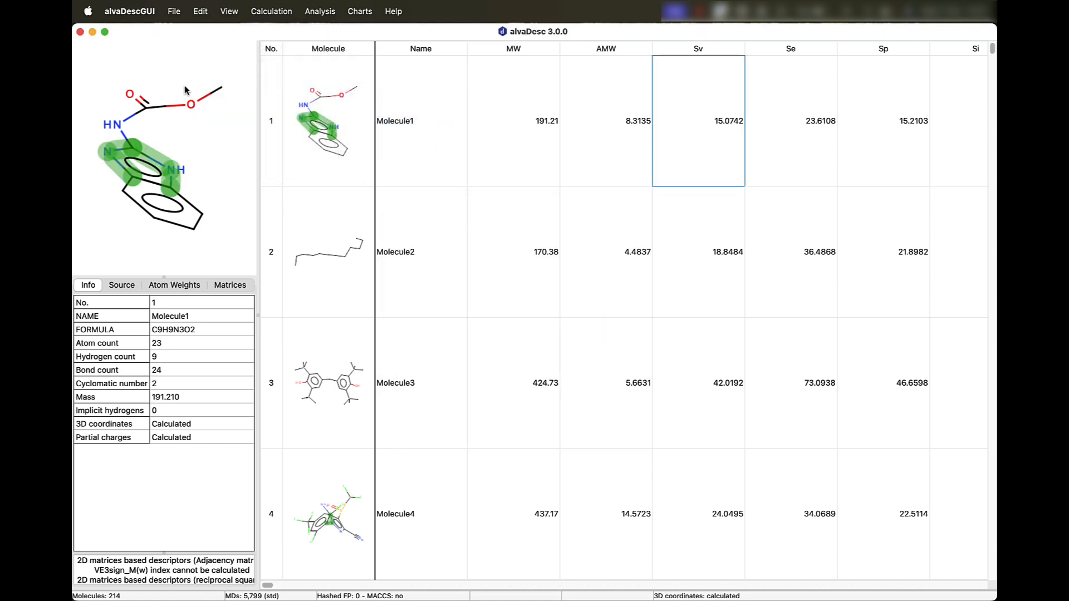
Switch the molecule highlighting to Bemis-Murcko features
left_click(232, 12)
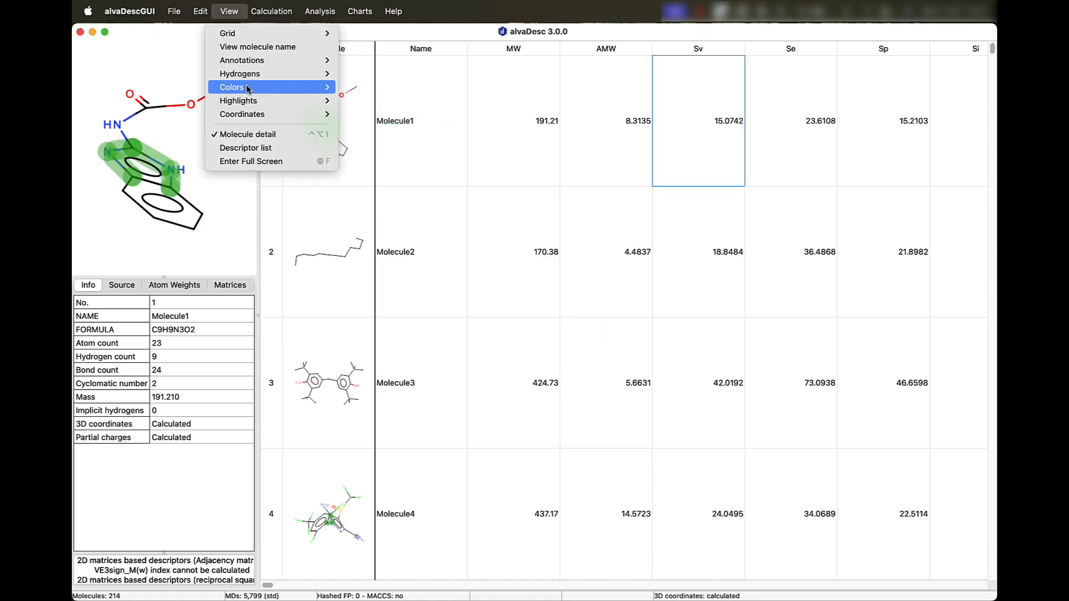
mouse_move(295, 106)
left_click(389, 140)
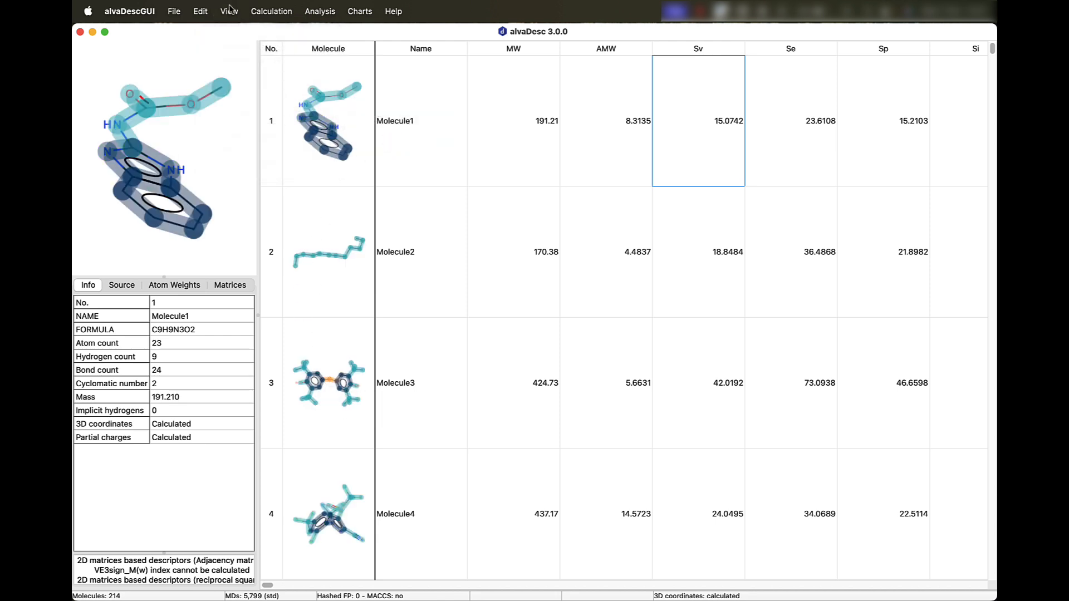
Turn off the highlighting of the molecules
left_click(231, 10)
mouse_move(238, 102)
left_click(373, 105)
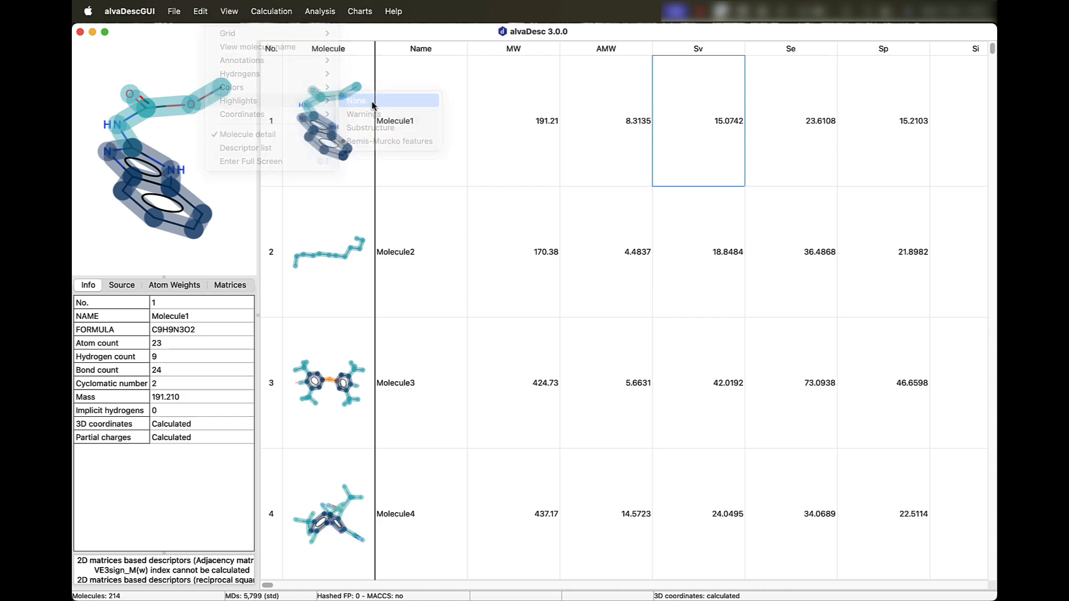
Review the PubChem search type options for Molecule1 and dismiss them without searching
left_click(200, 11)
mouse_move(217, 95)
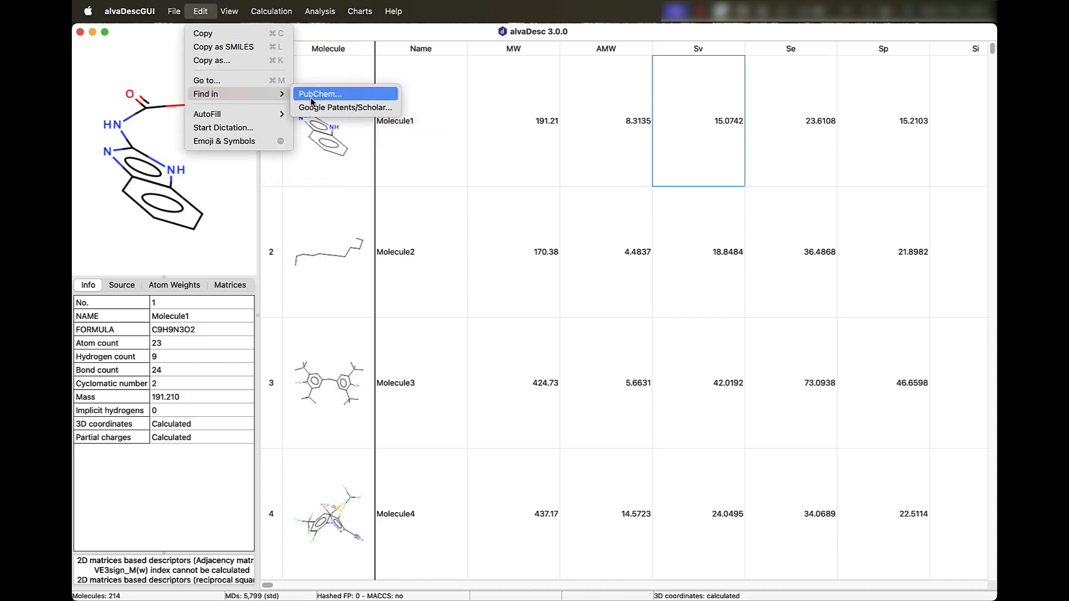
left_click(313, 95)
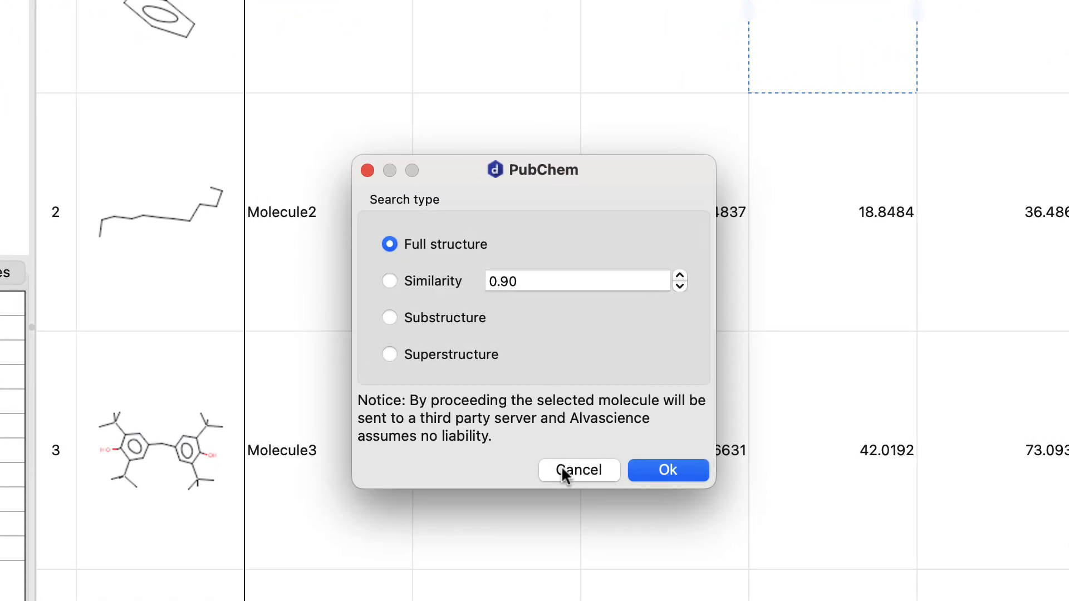
left_click(562, 470)
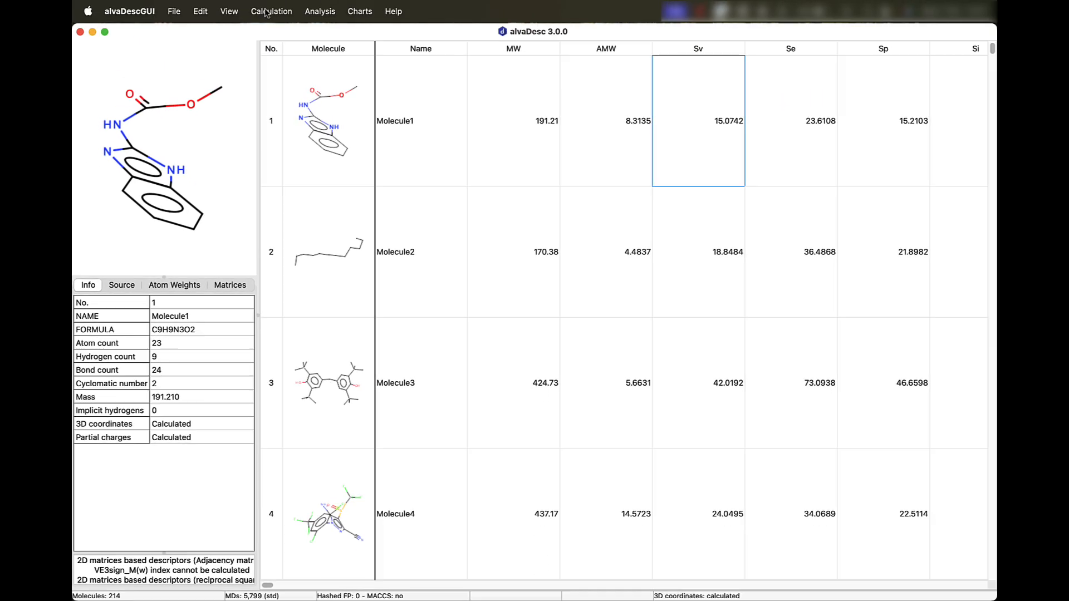
Calculate the MACCS 166 fingerprint for the dataset and close its results
left_click(267, 11)
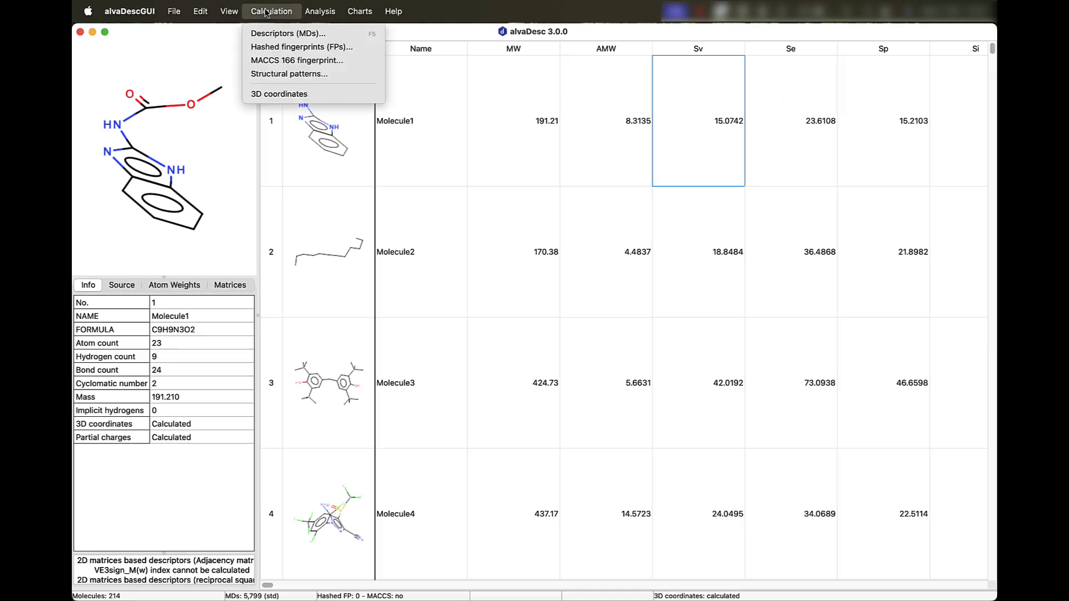
left_click(261, 63)
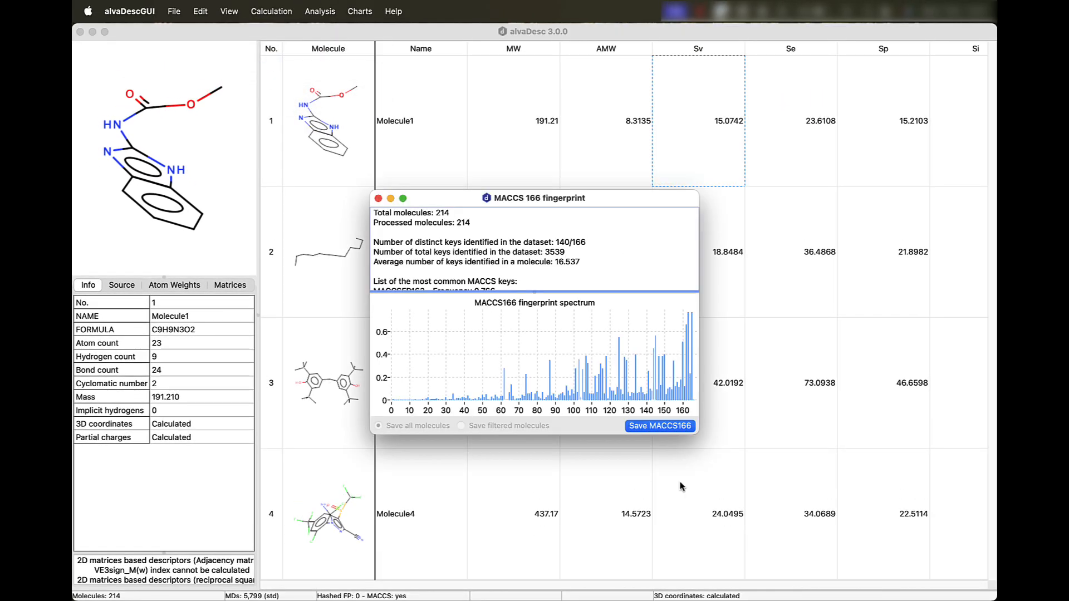
left_click(378, 199)
Calculate an Extended Connectivity (ECFPV3) hashed fingerprint, keeping size 1024 and the preset atom options, and close its results
left_click(287, 15)
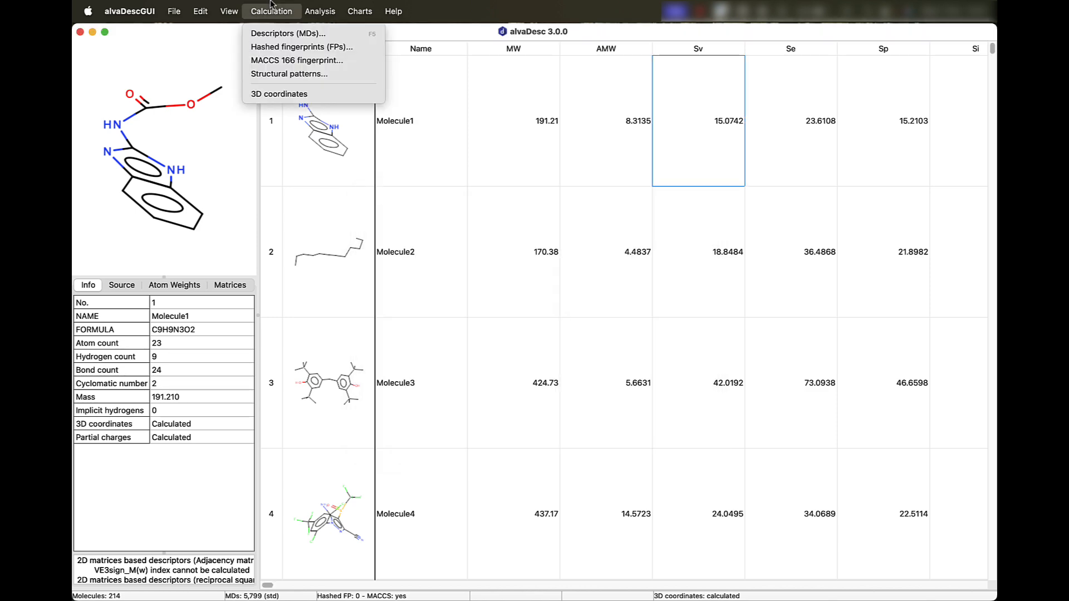
left_click(274, 44)
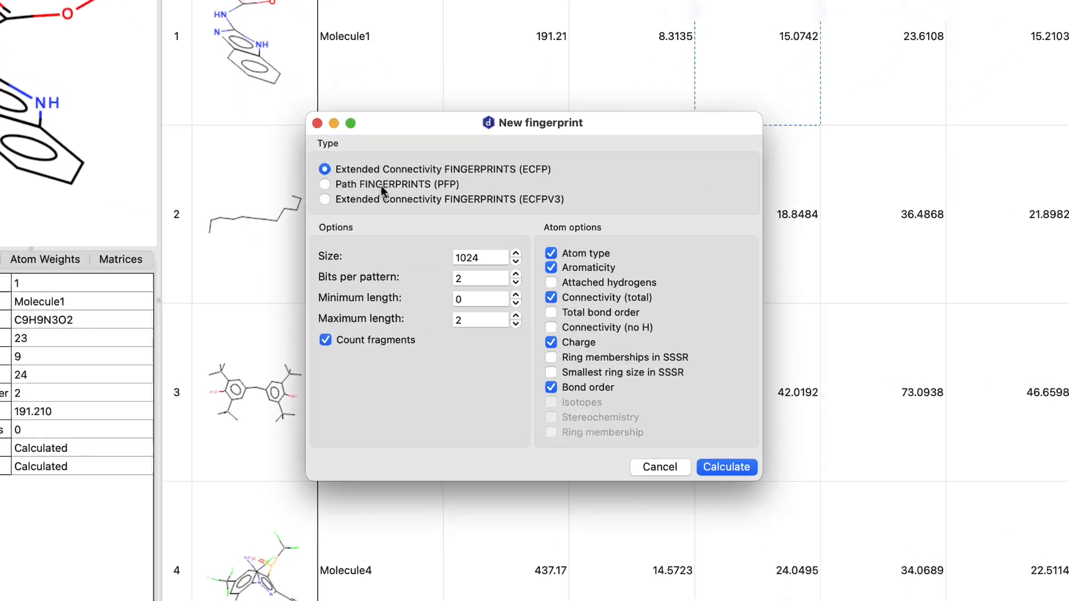
left_click(421, 229)
left_click(420, 242)
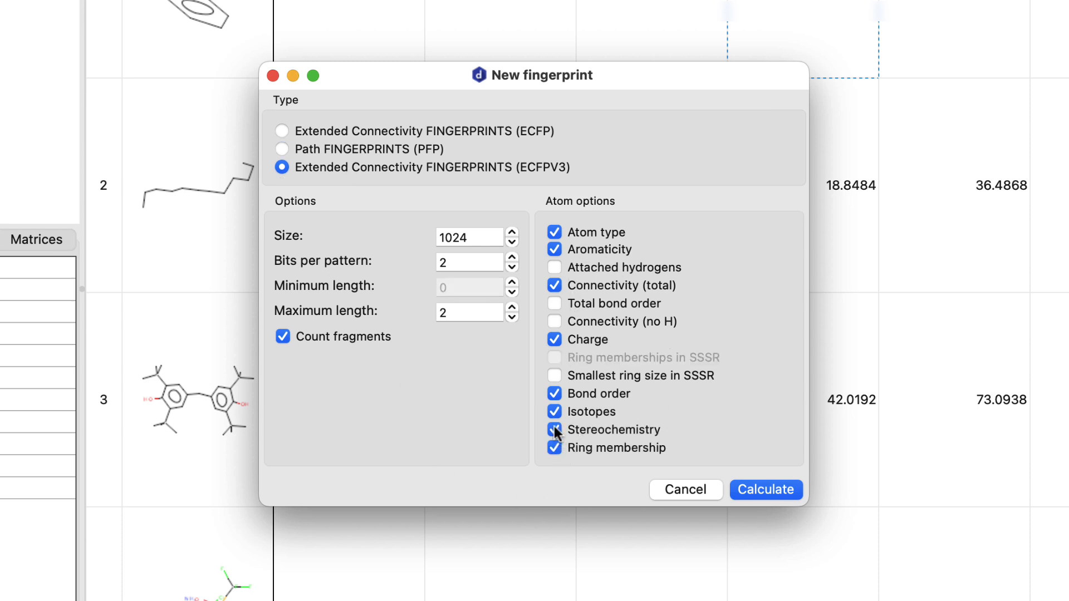
left_click(740, 479)
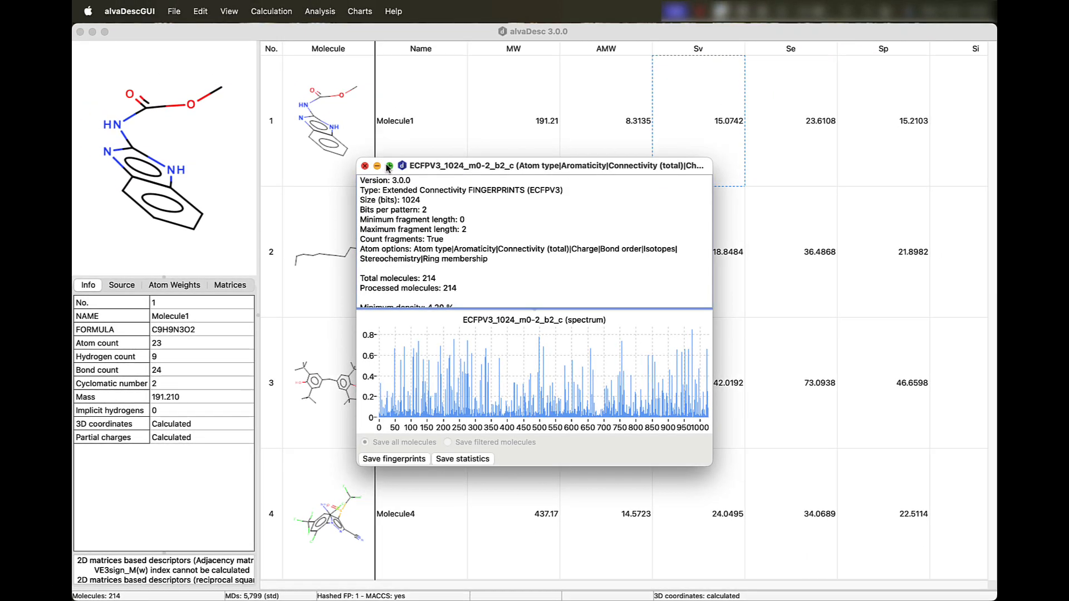
left_click(364, 166)
Start a structural patterns calculation, adding a SMARTS pattern NNC and pasting the copied list of named patterns over it
left_click(271, 11)
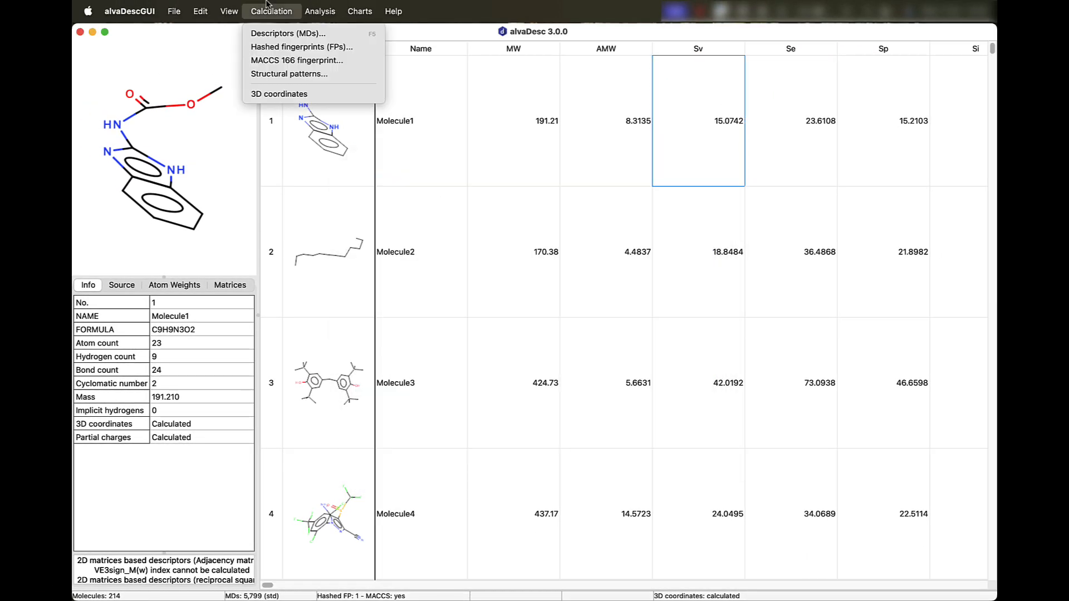
left_click(279, 70)
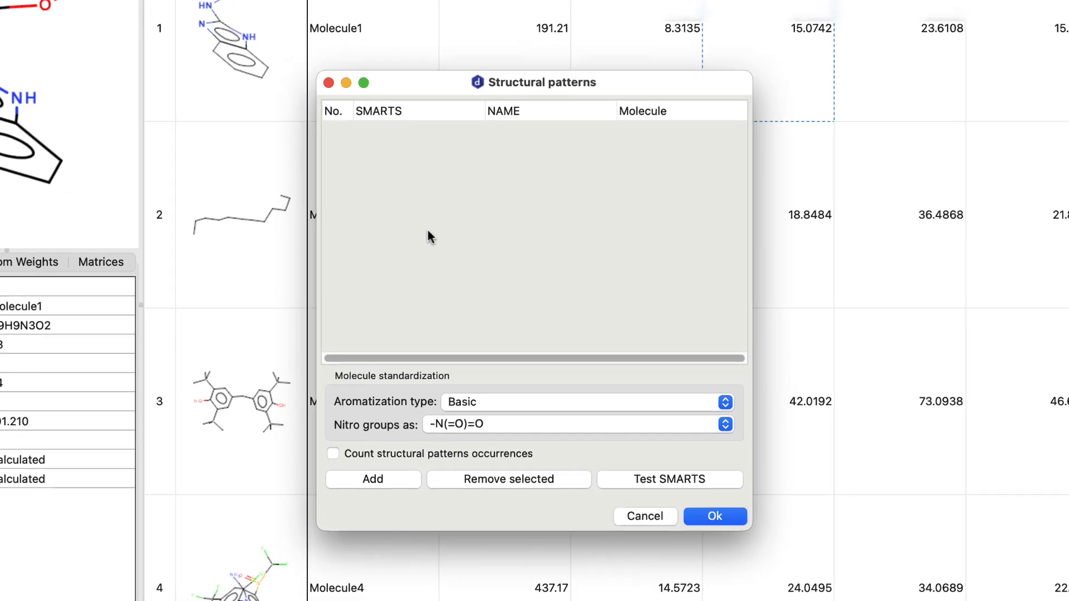
left_click(357, 496)
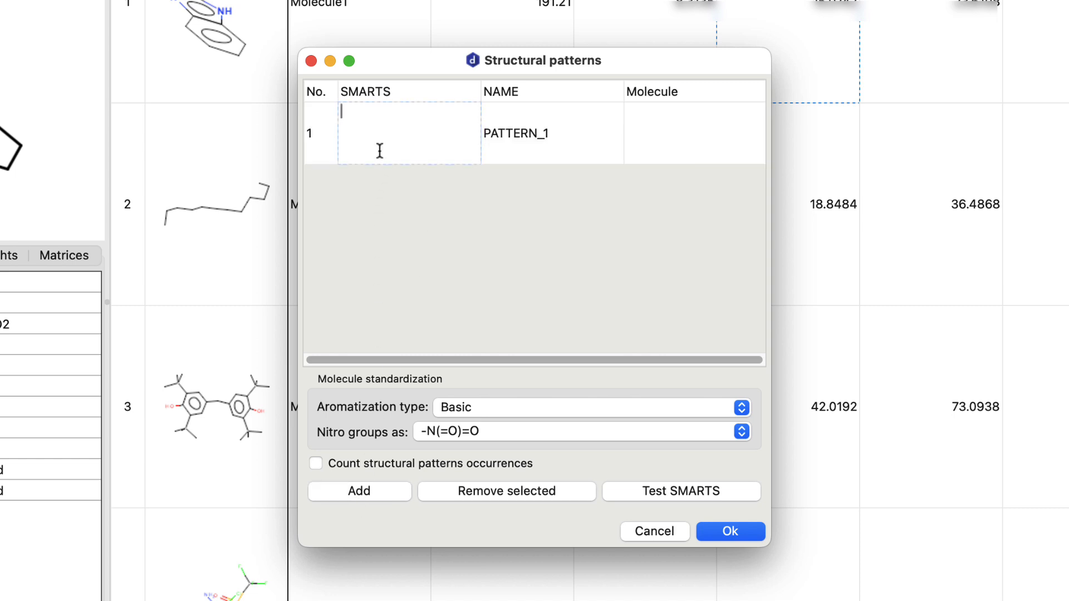
type("NNC")
key("Return")
key("super+v")
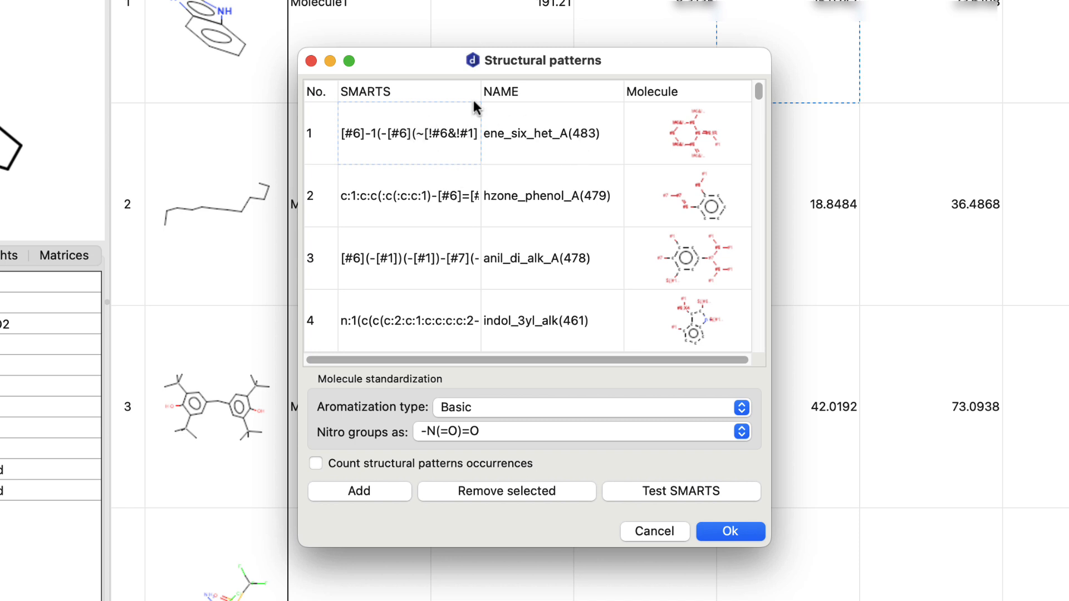
Look through the names and structures of the pasted patterns, ending on azo_A(324)
left_click(526, 203)
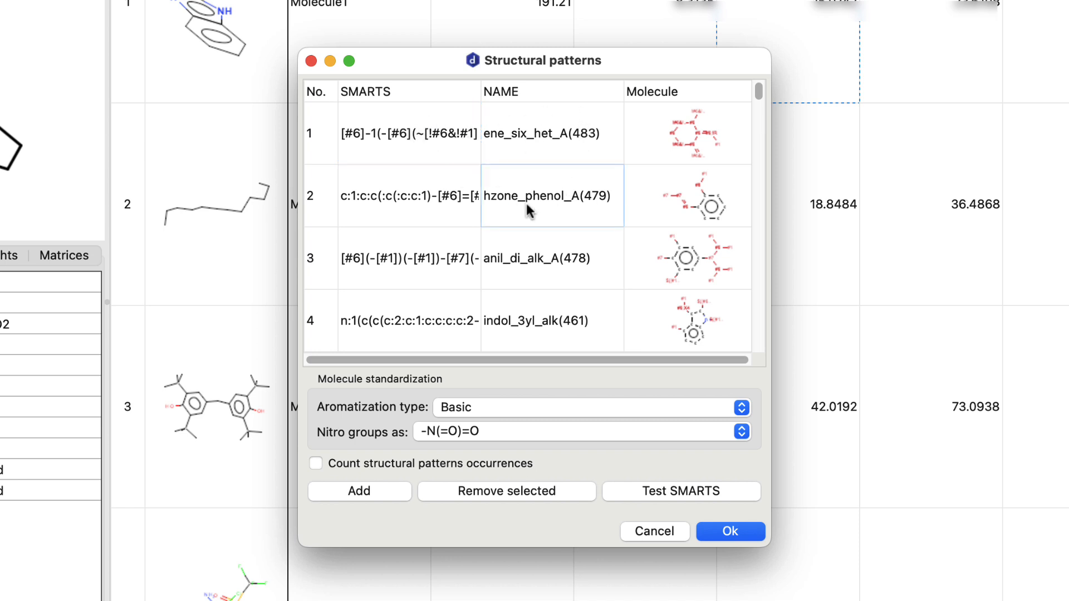
key("Down")
key("Down")
key("Down")
key("Down")
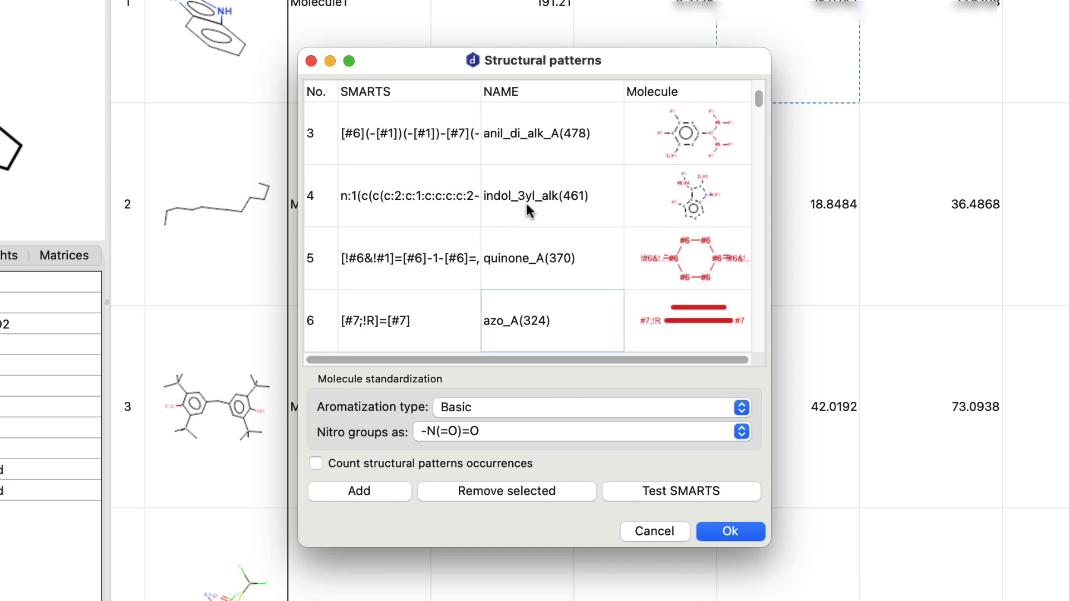
key("Down")
key("Down")
key("Down")
key("Up")
key("Up")
key("Up")
key("Up")
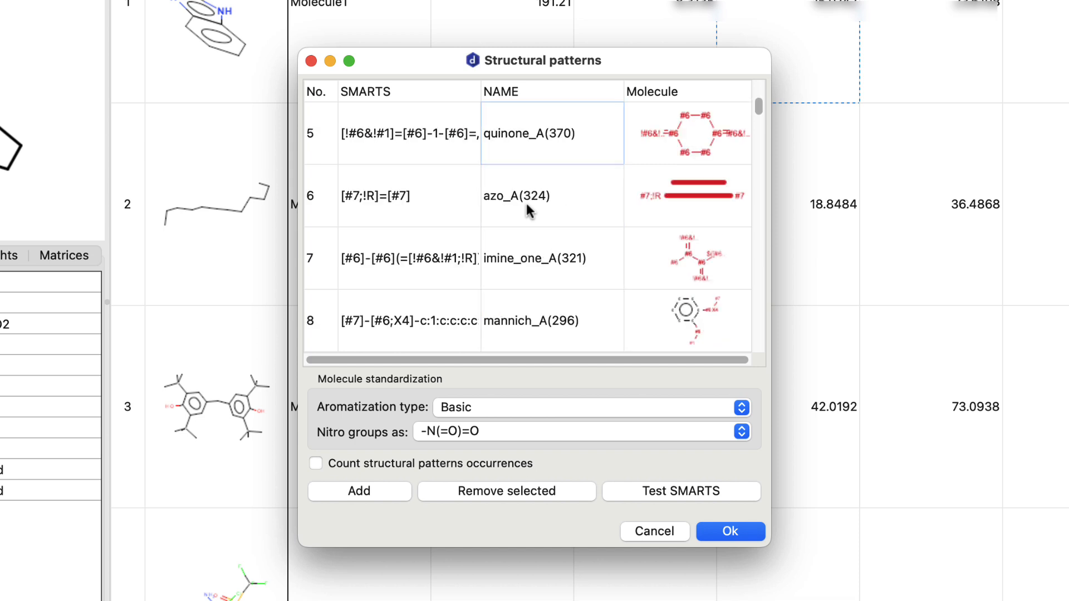
key("Down")
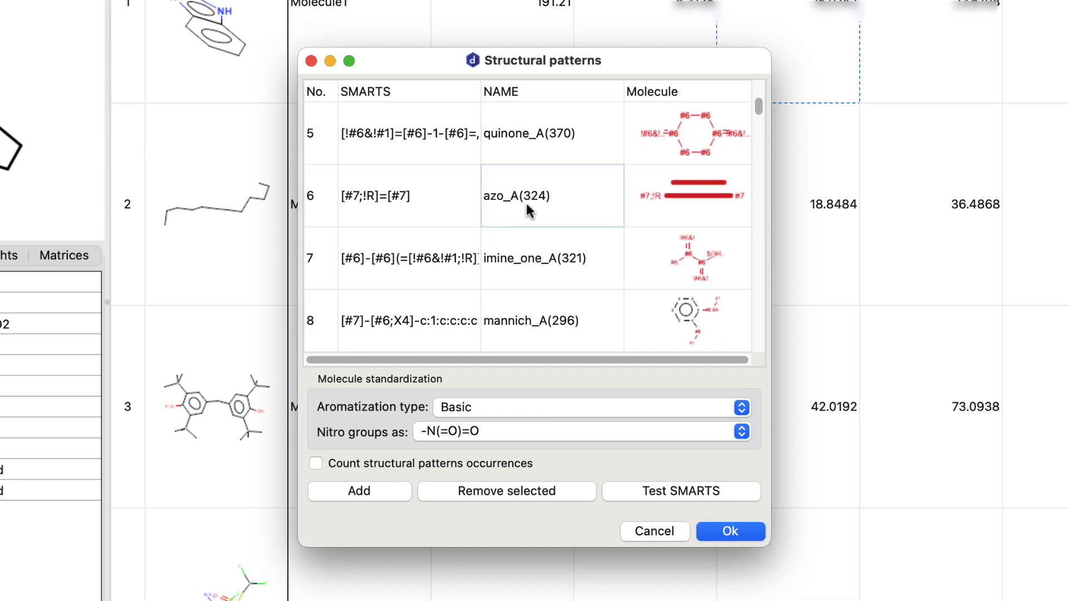
Keep Basic aromatization and nitro groups as -N(=O)=O, and enable counting of structural pattern occurrences
left_click(498, 412)
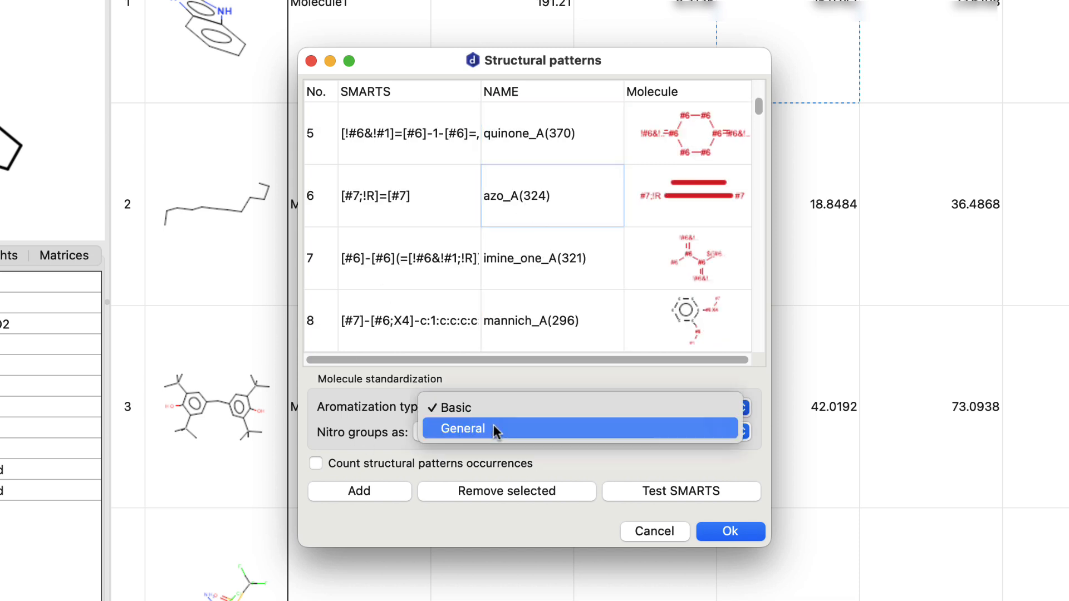
left_click(496, 407)
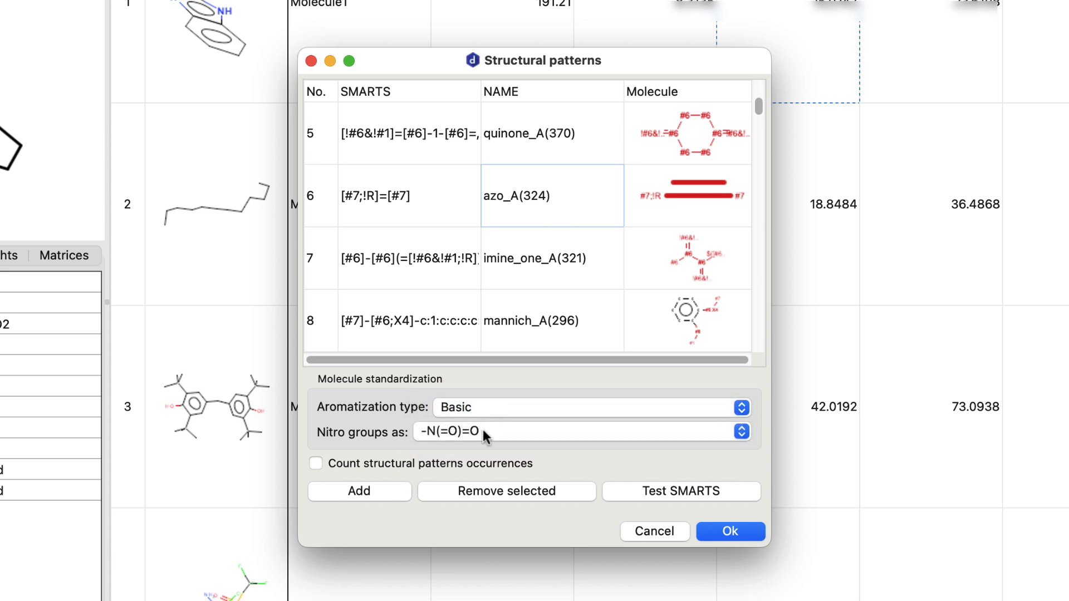
left_click(483, 433)
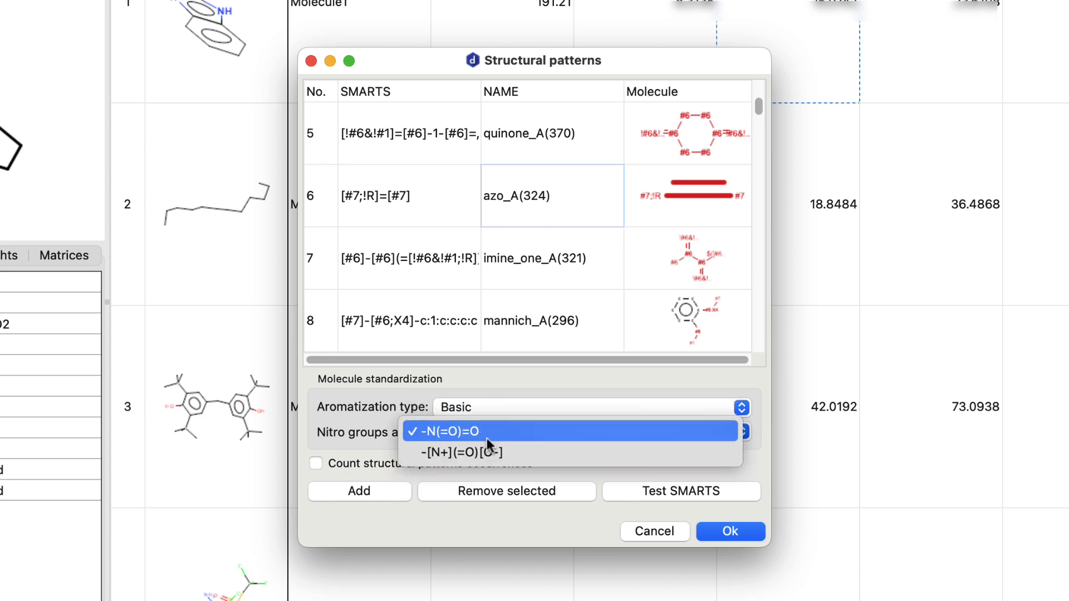
left_click(486, 435)
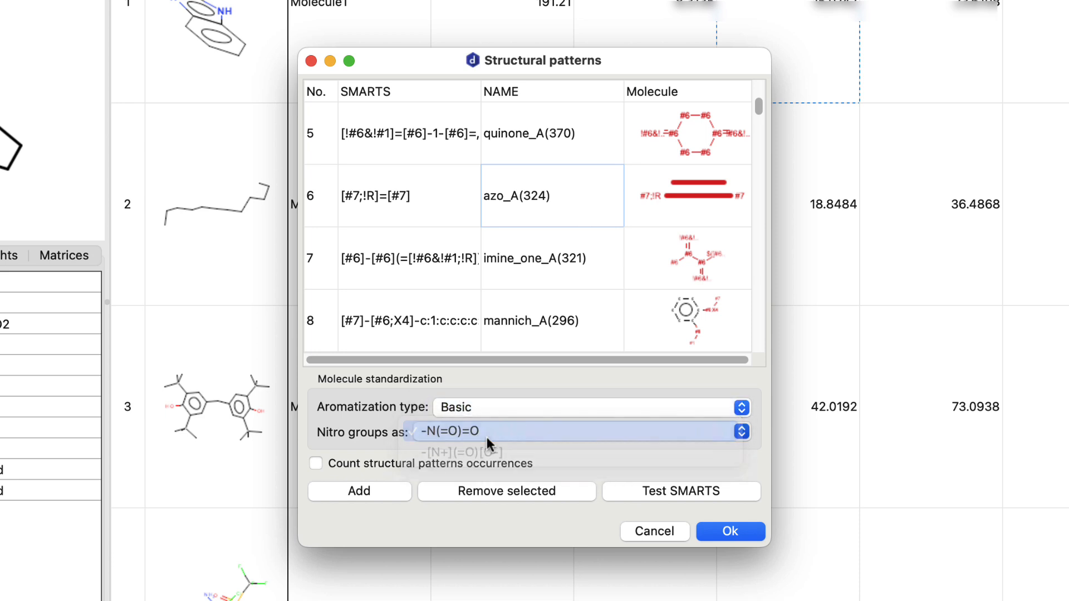
left_click(316, 465)
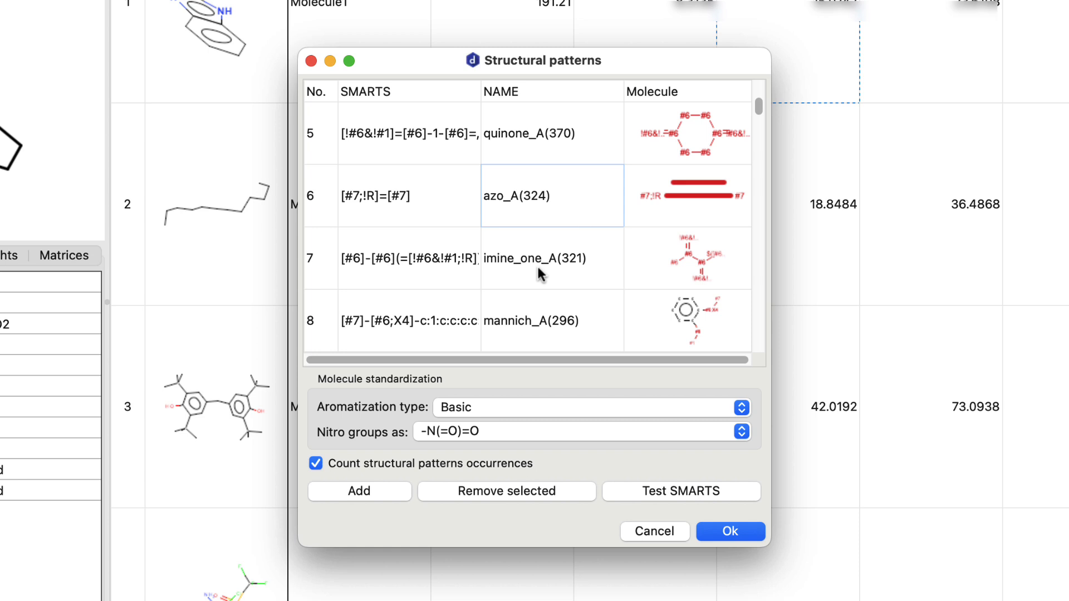
Test the azo_A(324) SMARTS against the SMILES N=N and run the structural patterns calculation
left_click(684, 489)
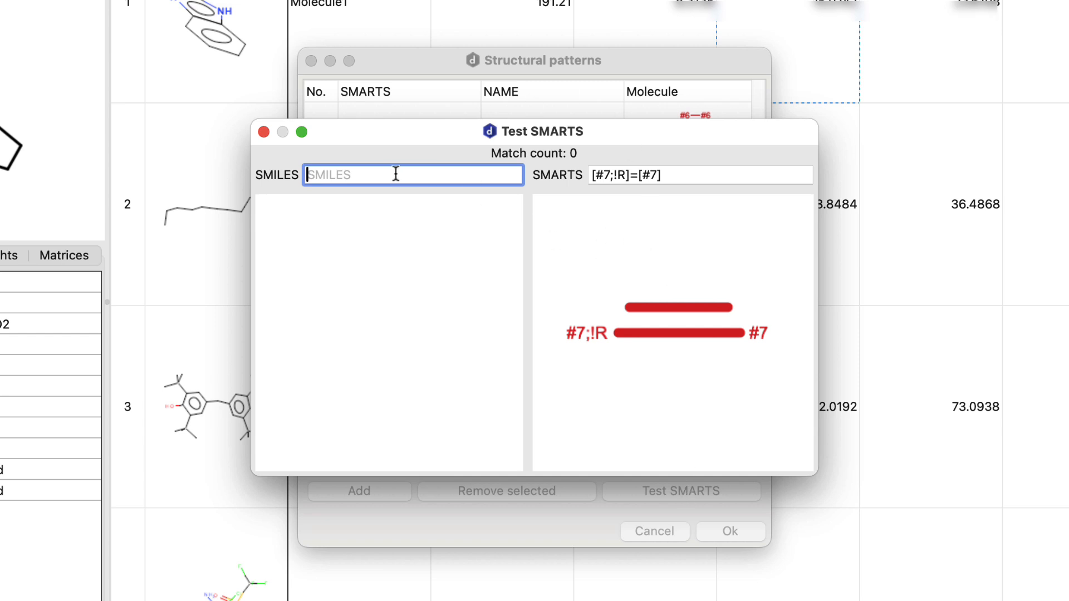
type("C=N")
key("BackSpace")
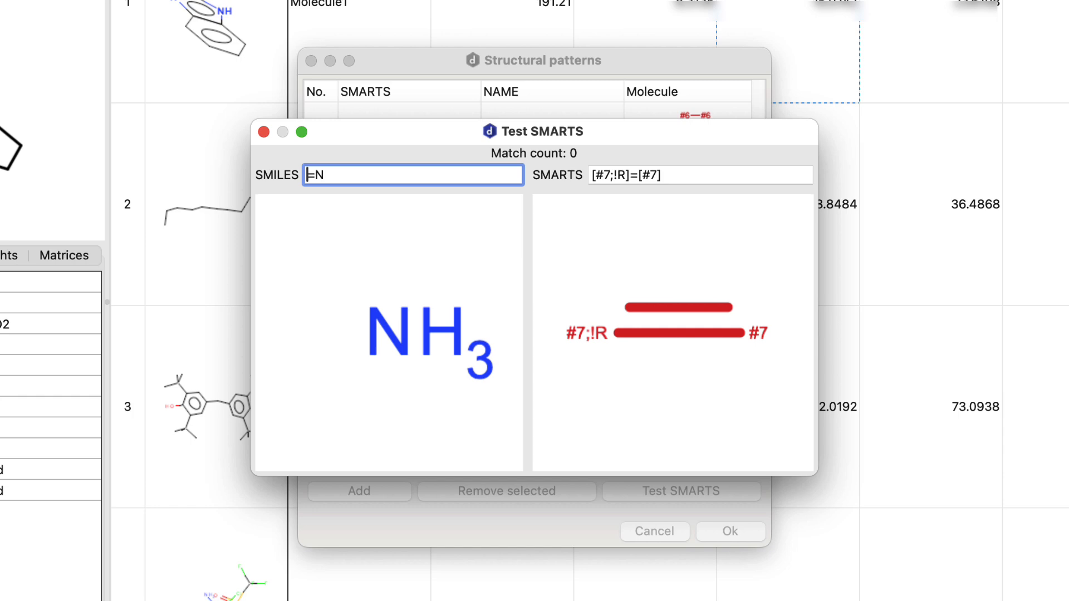
type("N")
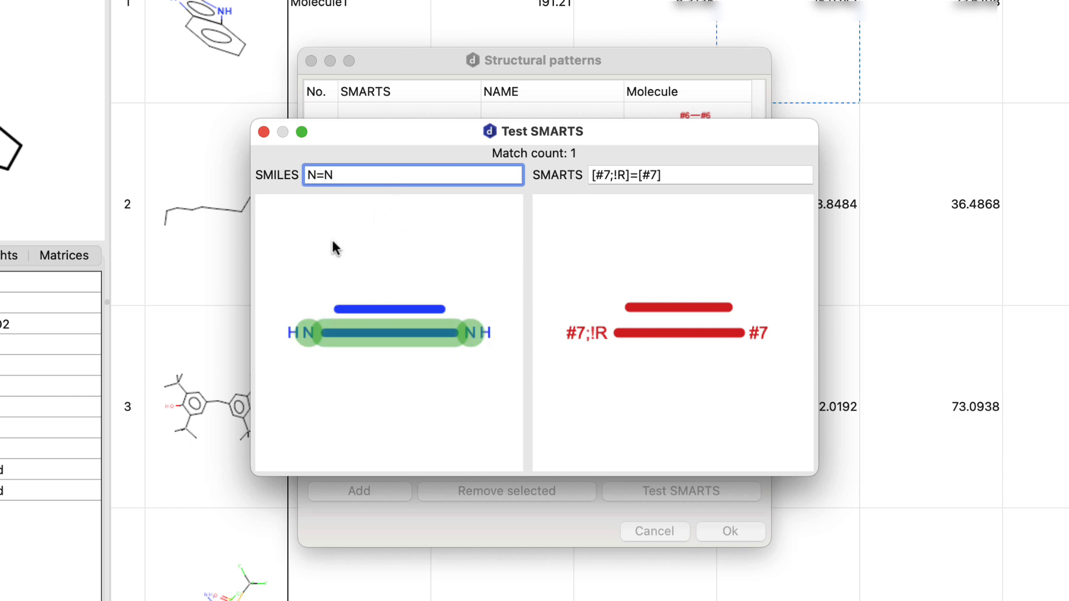
left_click(264, 132)
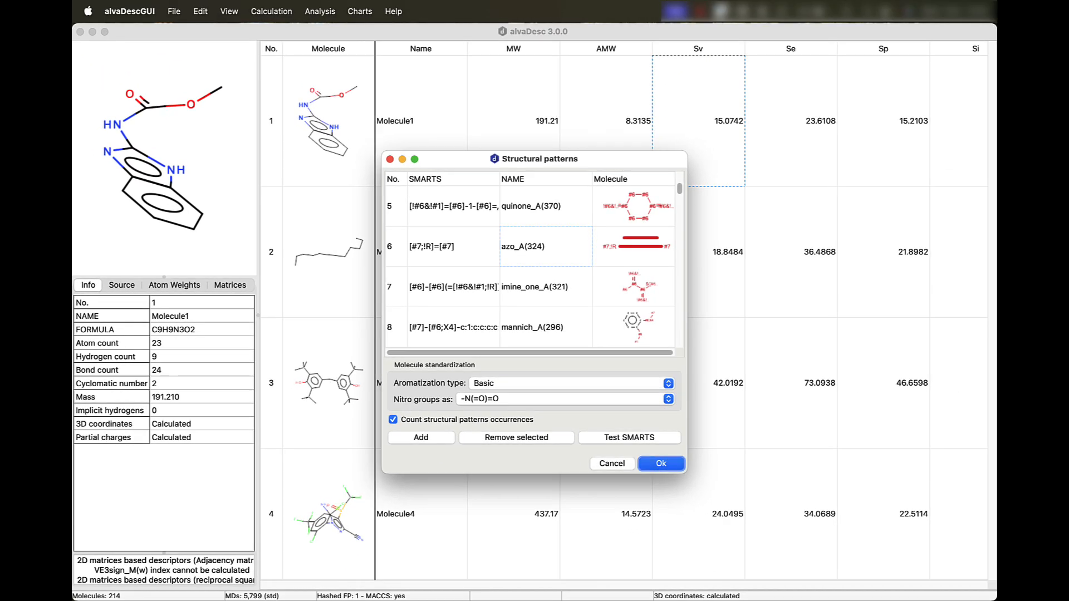
left_click(658, 465)
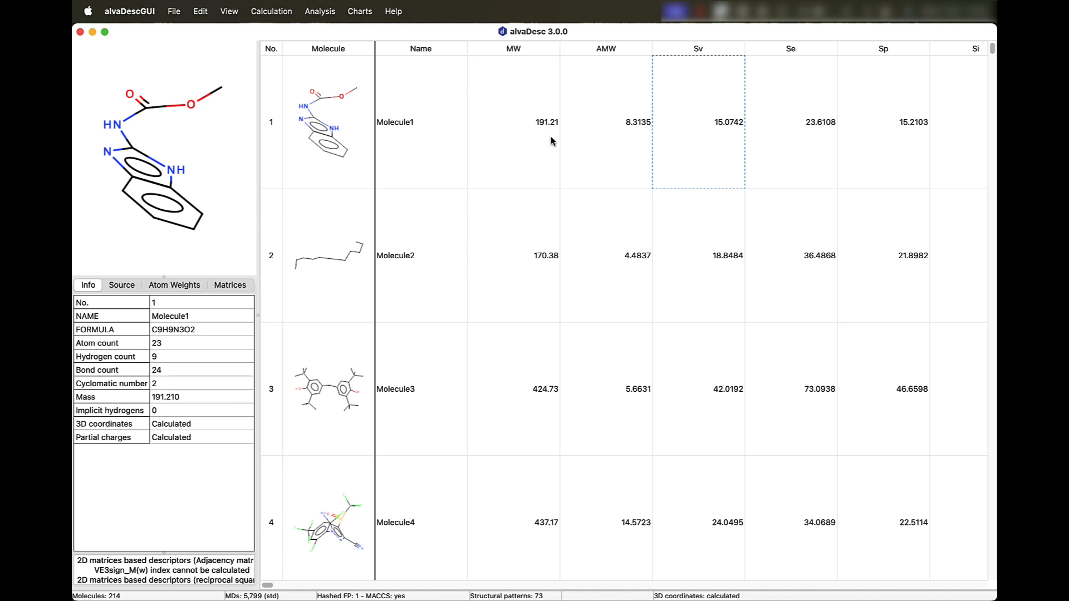
Examine the structural pattern columns and pattern totals at the end of the molecule table
left_click(549, 136)
key("End")
key("Left")
key("Left")
key("Left")
key("Left")
key("Left")
key("Left")
key("Left")
key("Left")
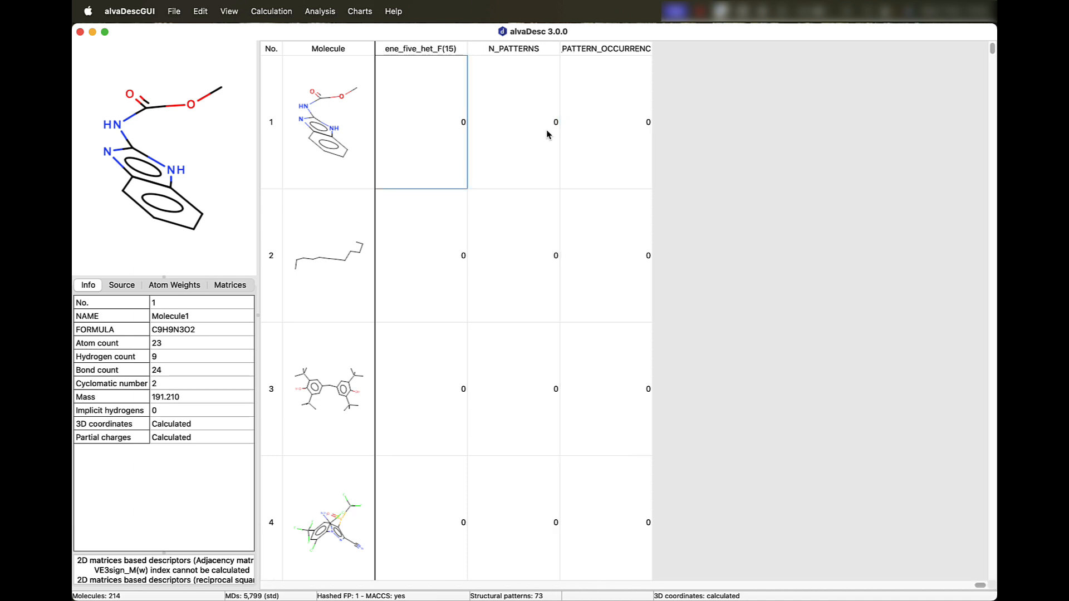
key("Left")
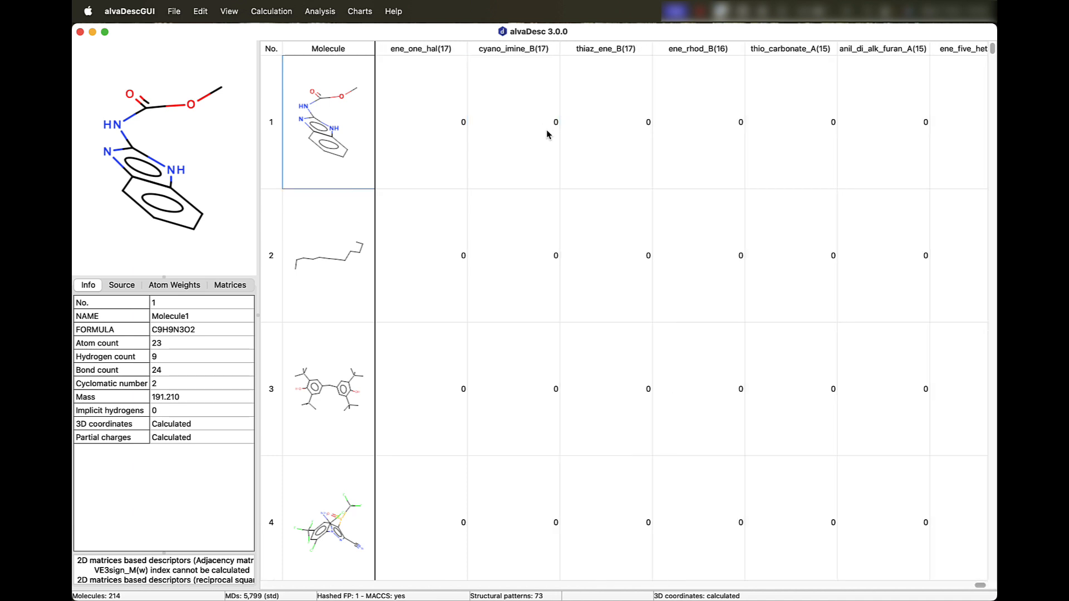
key("Right")
key("Right")
key("Right")
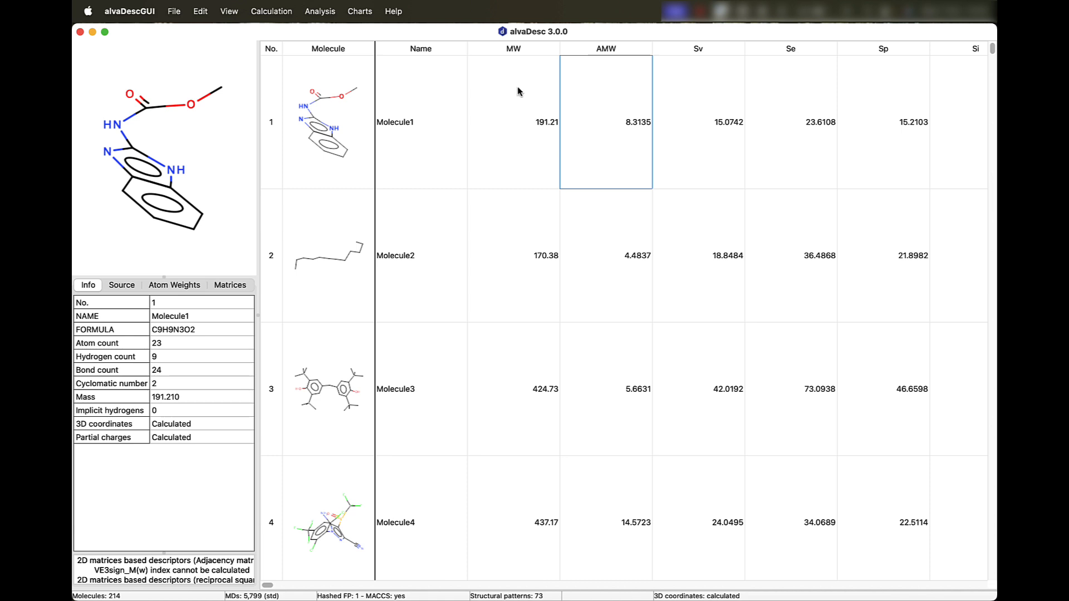
Filter the table to molecules with MW greater than 200
right_click(524, 58)
right_click(523, 49)
mouse_move(522, 124)
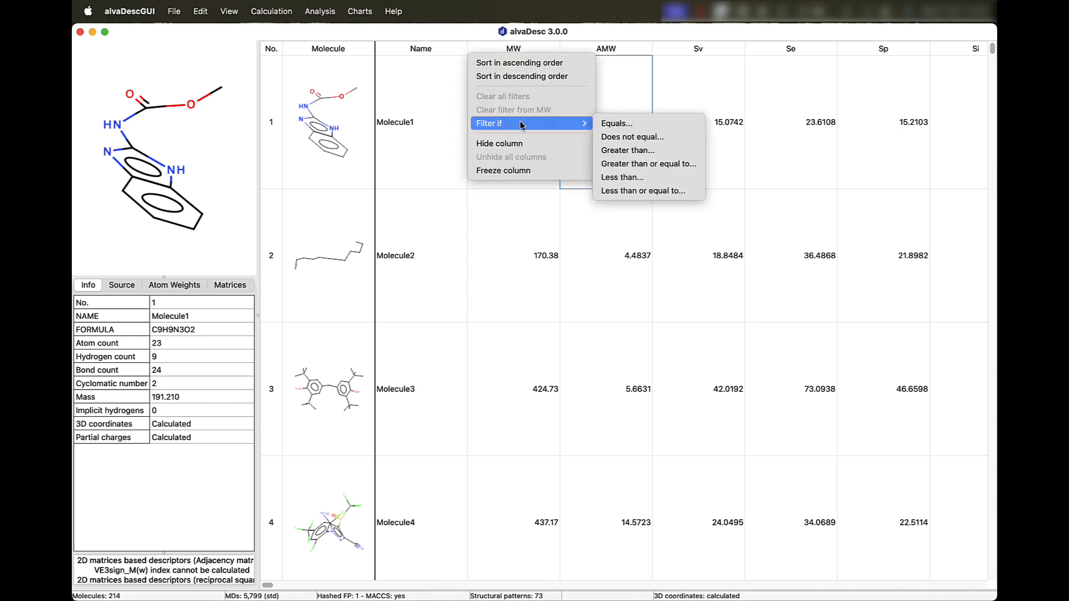
left_click(647, 157)
type("2")
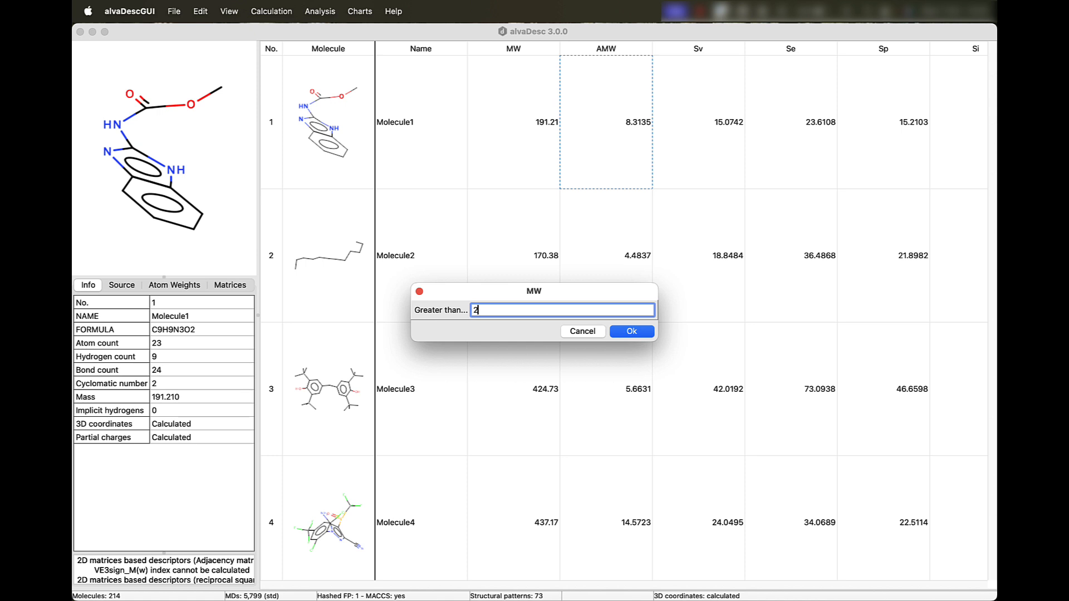
type("00")
key("Return")
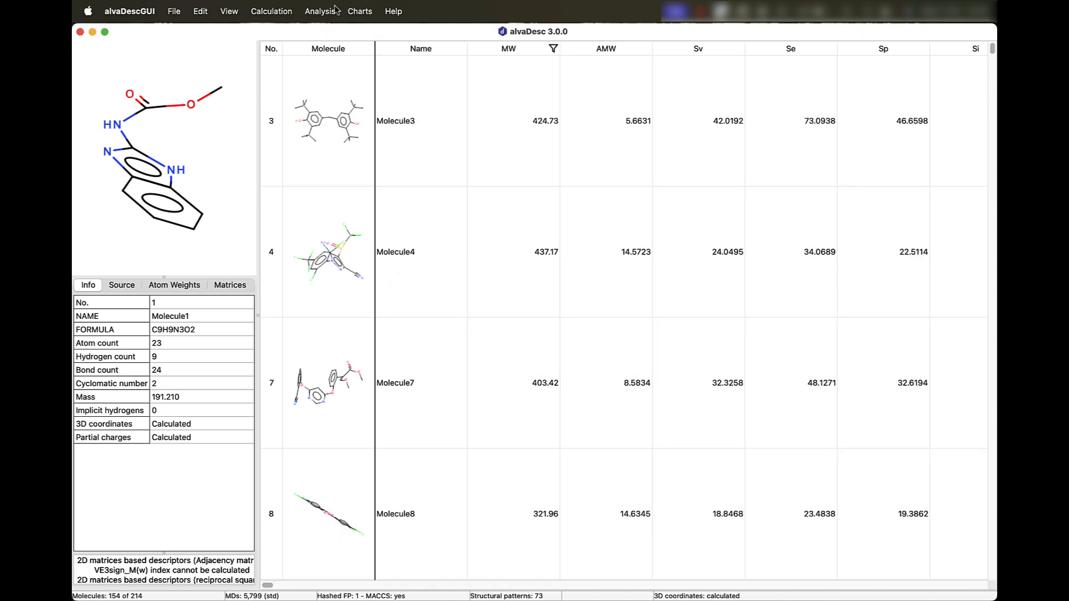
Filter the Molecule column to structures that match CCC
right_click(319, 50)
mouse_move(390, 90)
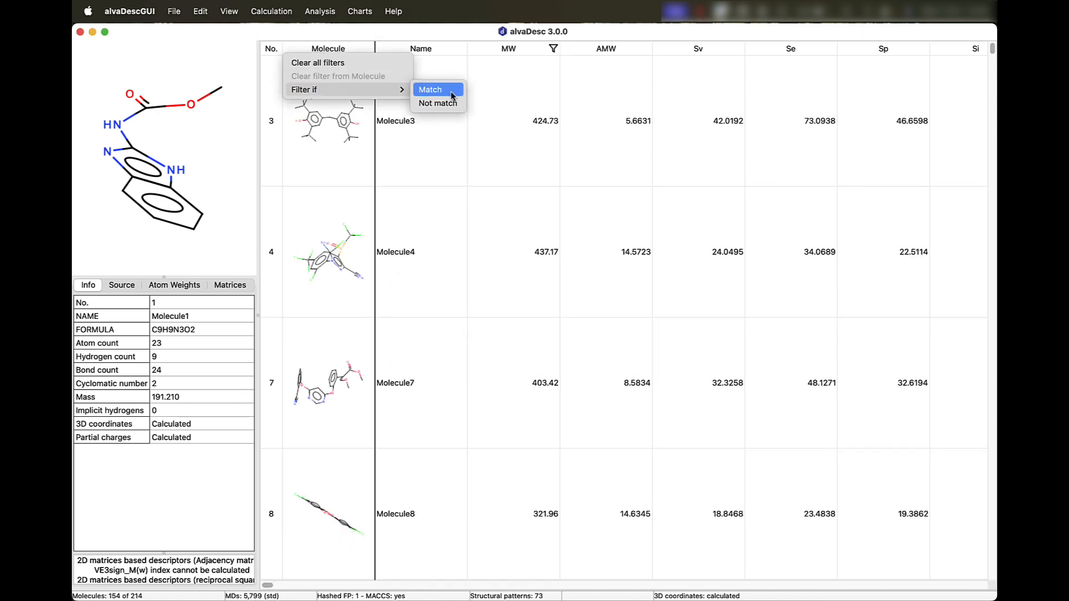
left_click(451, 92)
type("C")
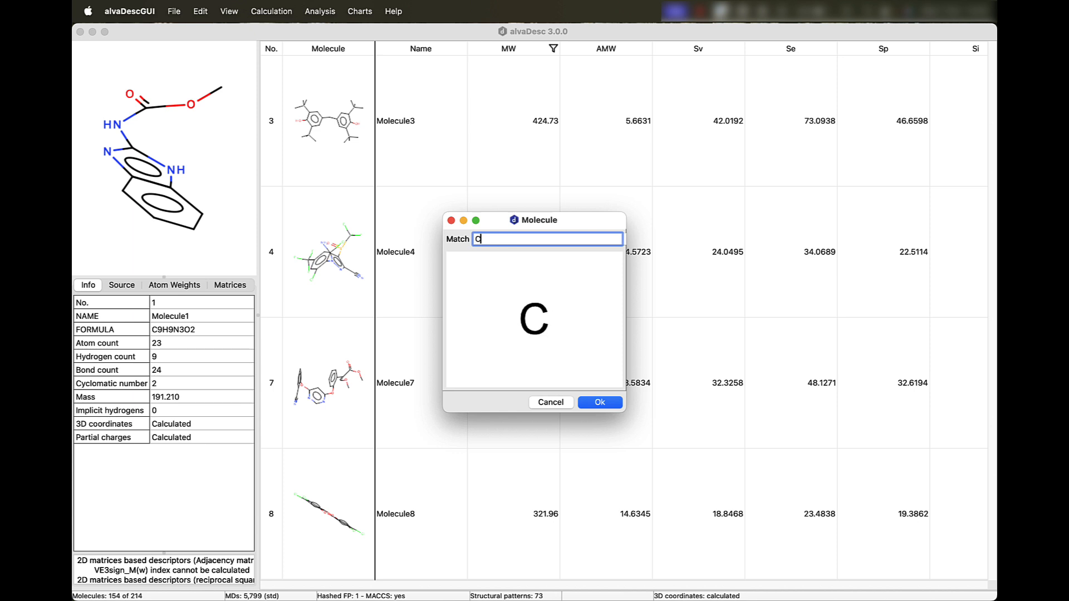
type("CC")
key("Return")
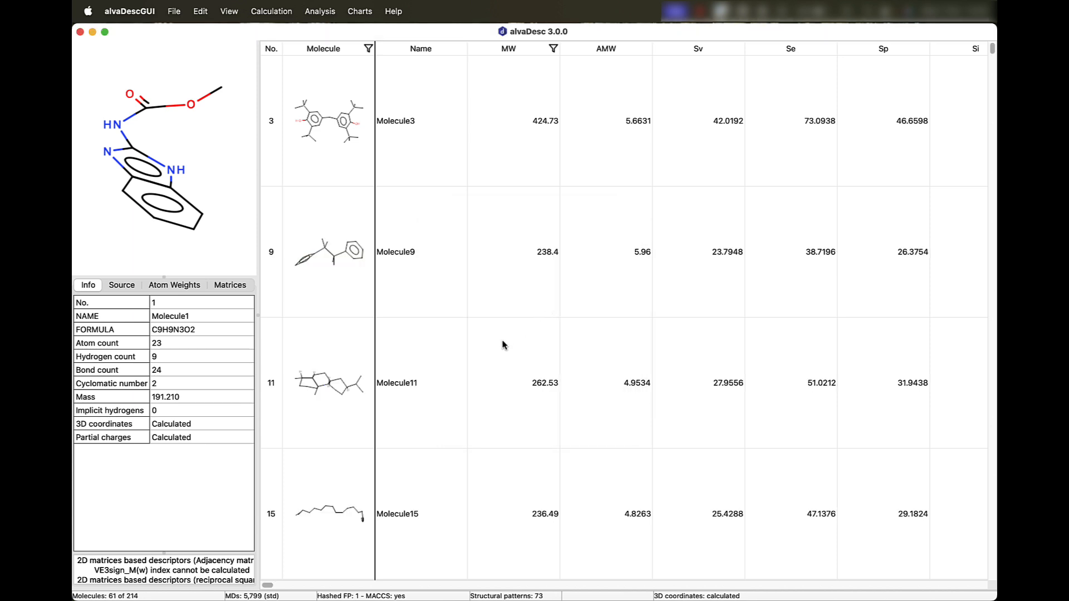
Create a scatter plot with MW on the X axis and AMW on the Y axis
left_click(320, 12)
mouse_move(359, 11)
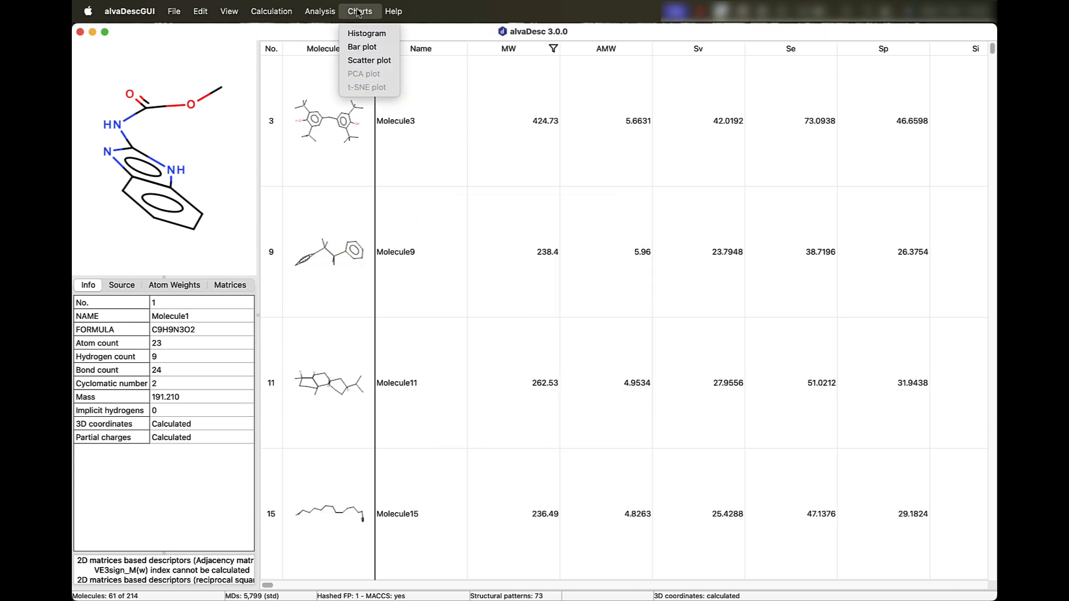
left_click(356, 63)
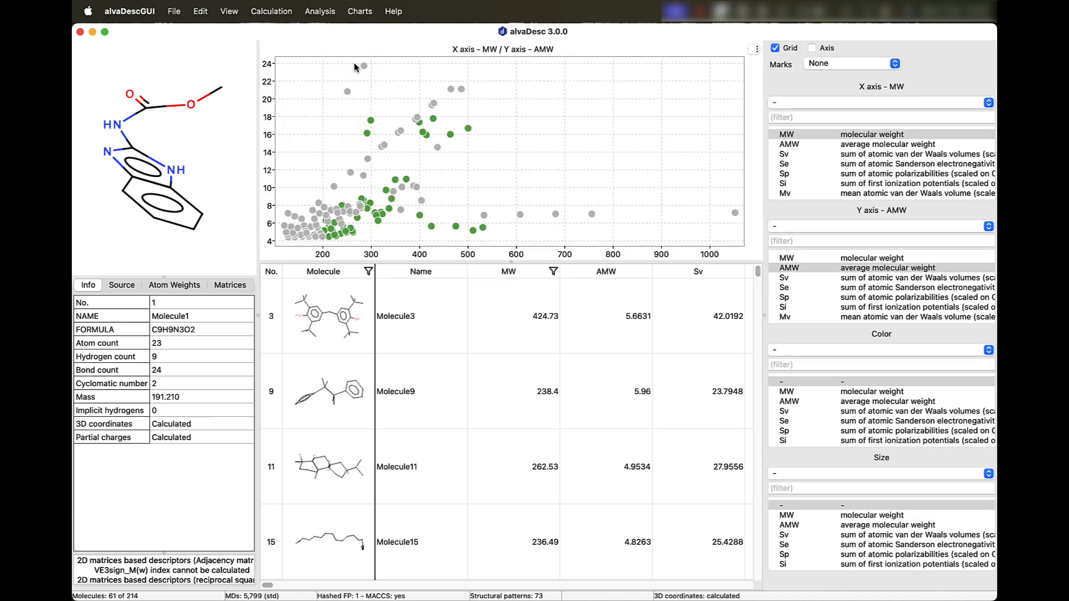
Clear only the filter on the Molecule column
right_click(326, 277)
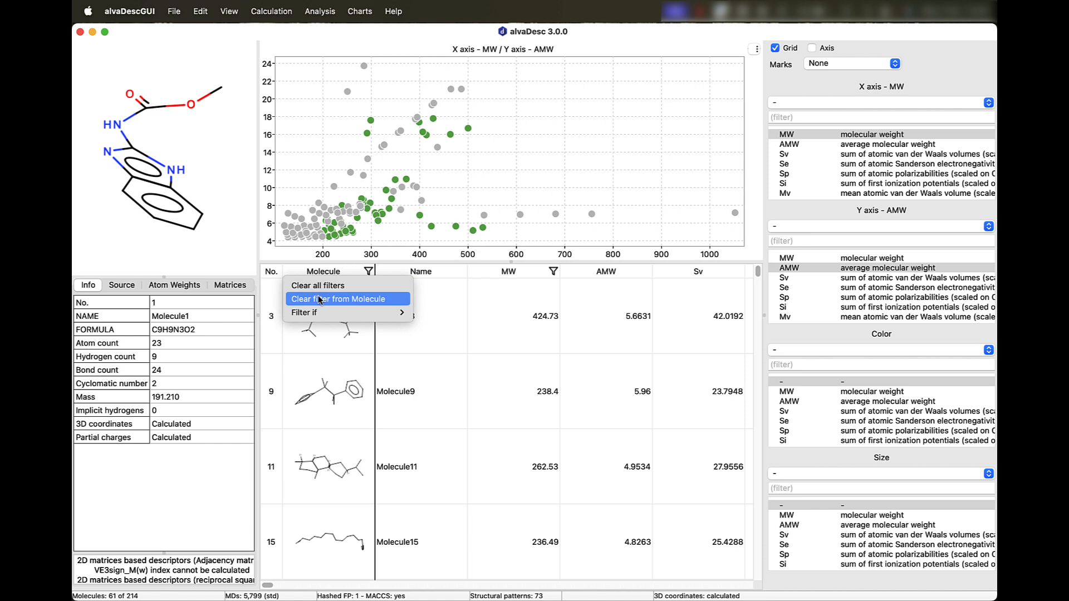
left_click(319, 300)
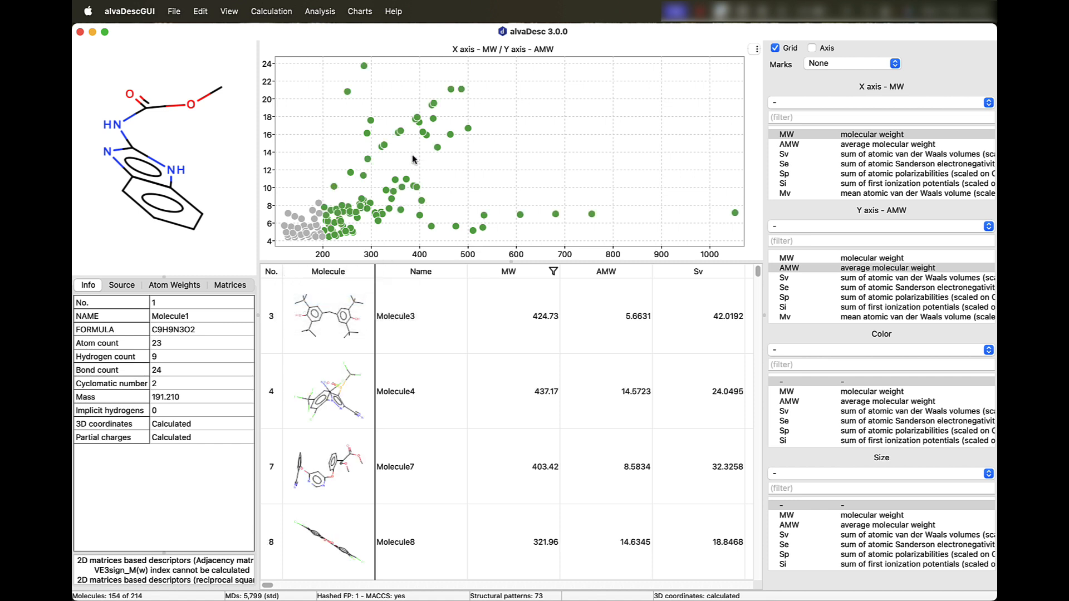
mouse_move(342, 225)
Enable lasso selection on the scatter plot, lasso the low-AMW points between about 470 and 610 MW, and reset the selection
right_click(518, 166)
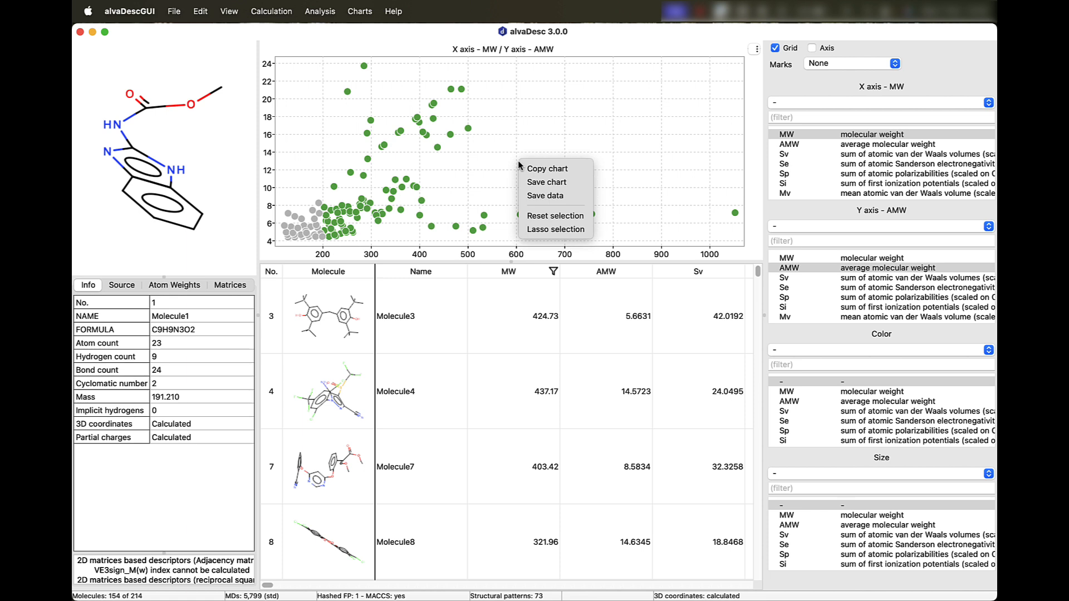
left_click(529, 211)
mouse_move(457, 203)
left_mouse_down()
mouse_move(440, 234)
mouse_move(510, 240)
mouse_move(530, 174)
mouse_move(481, 172)
mouse_move(503, 174)
left_mouse_up()
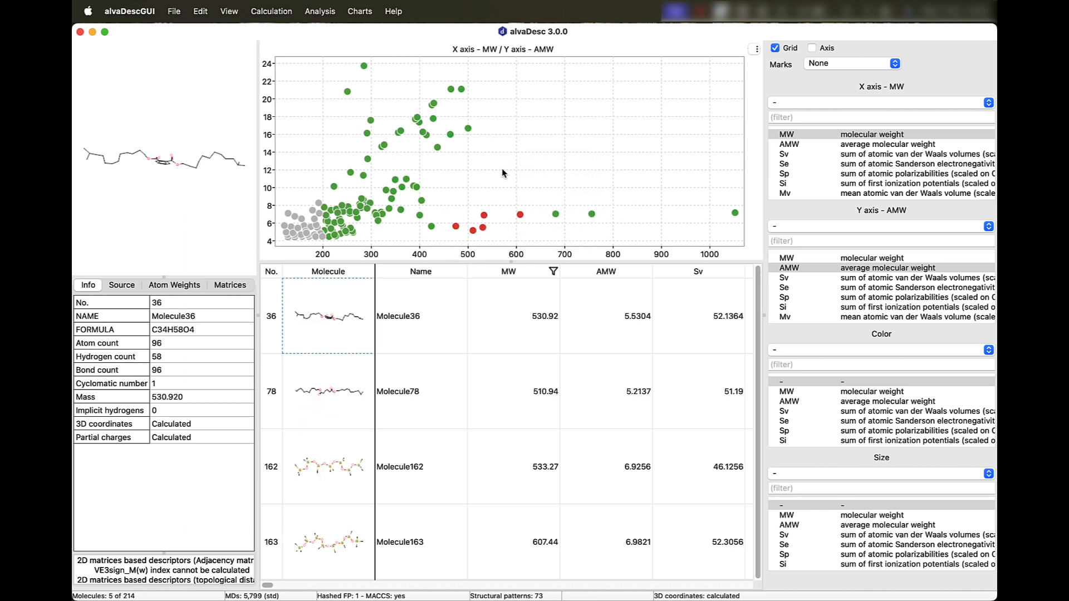
right_click(482, 209)
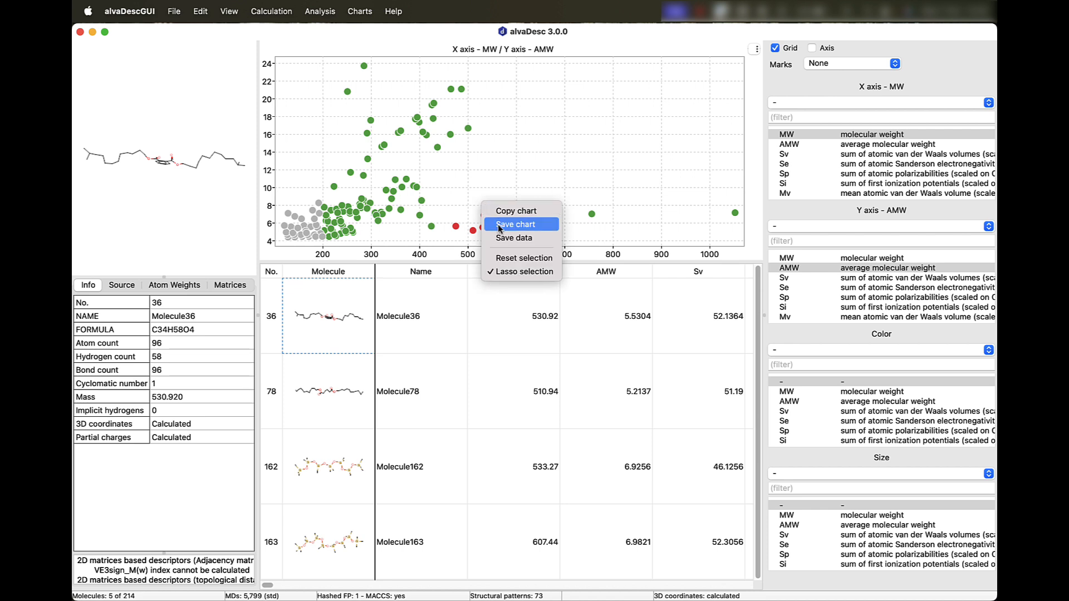
left_click(498, 259)
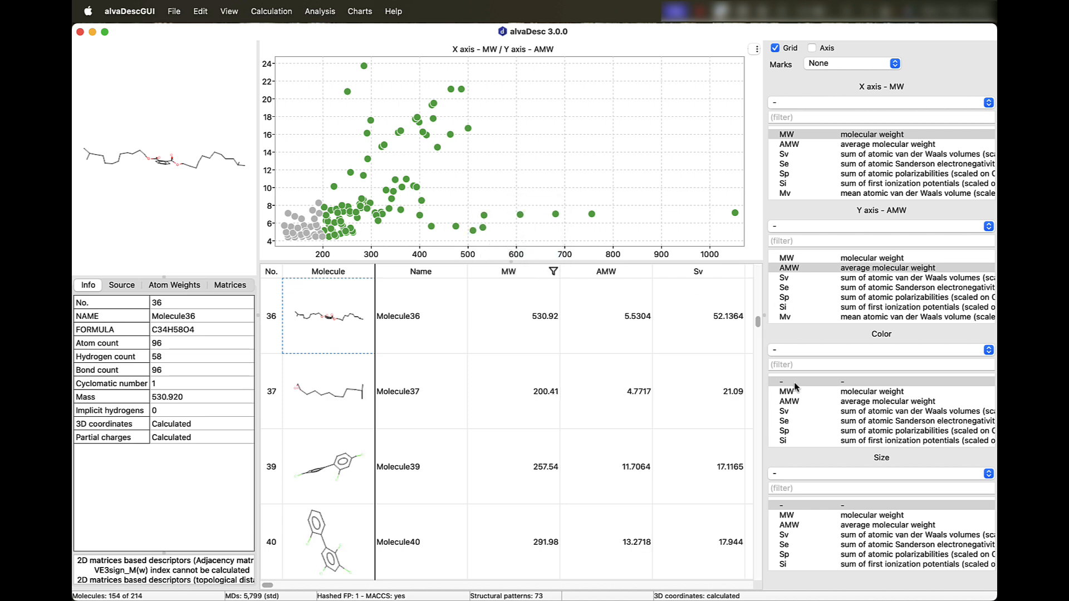
Color the scatter plot points by AMW
left_click(791, 401)
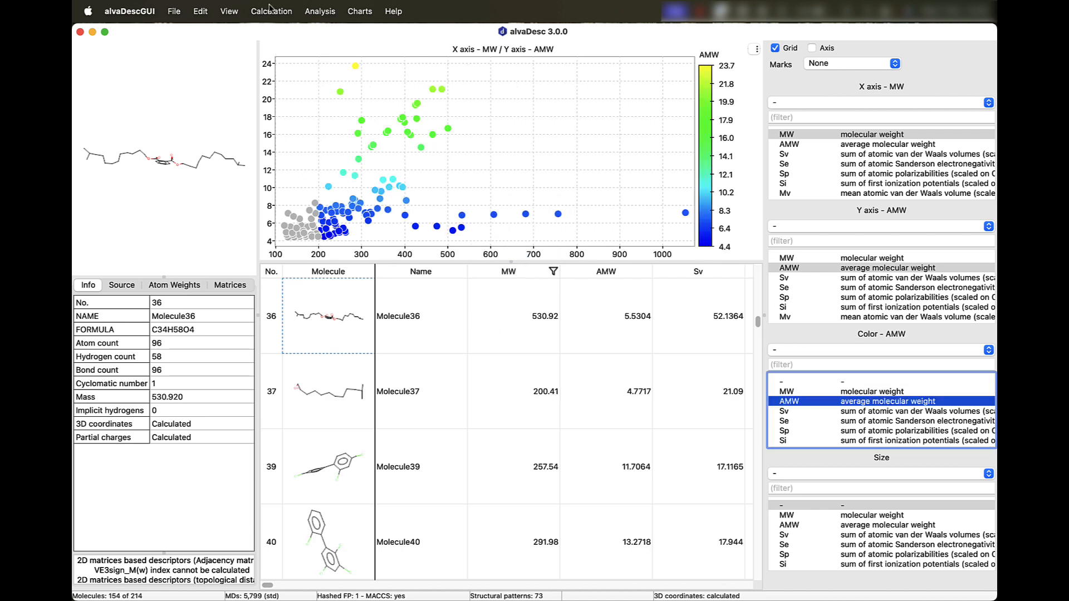
Run a correlation analysis on the Constitutional indices descriptors, view the correlation map, and close it
left_click(324, 12)
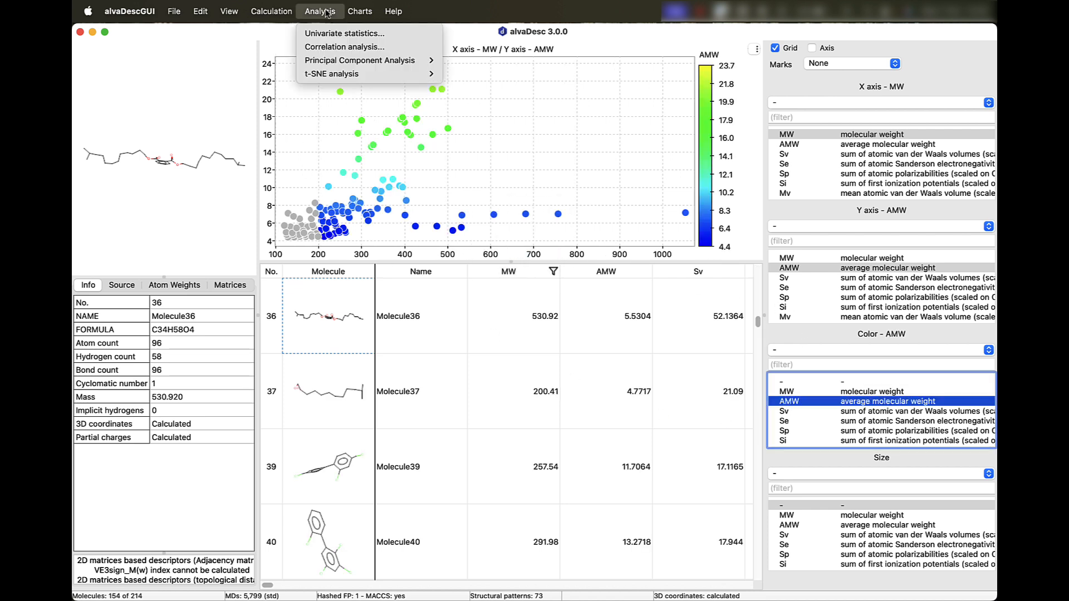
left_click(329, 47)
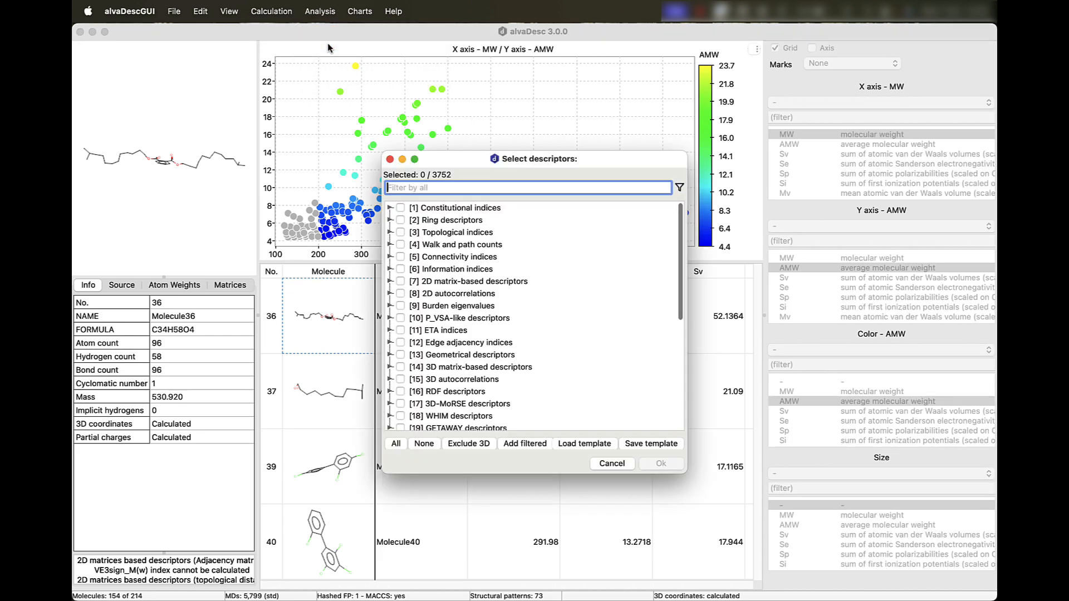
left_click(401, 209)
left_click(644, 463)
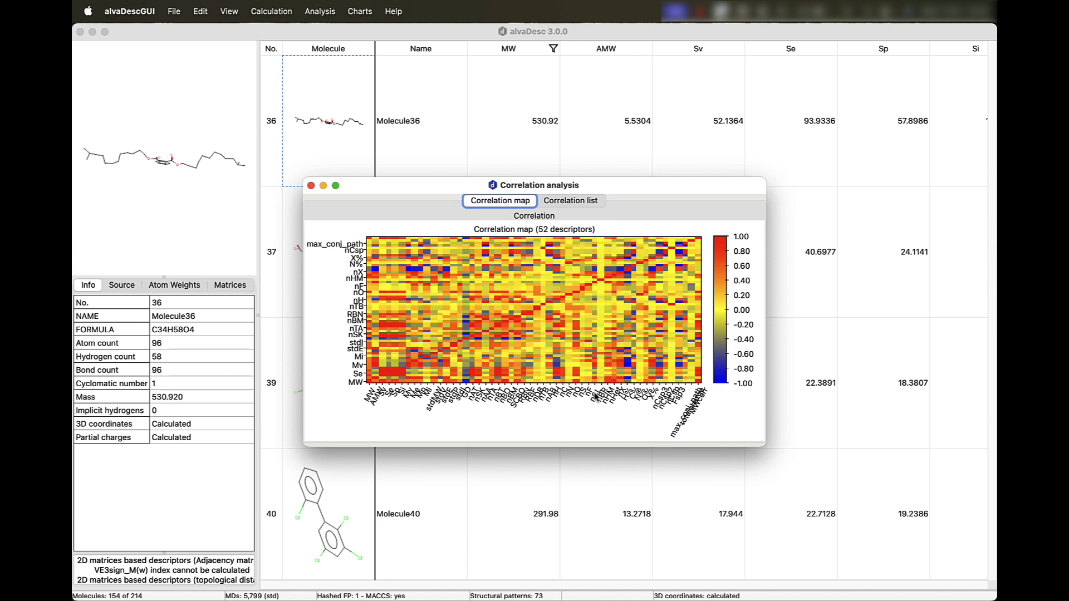
left_click(310, 186)
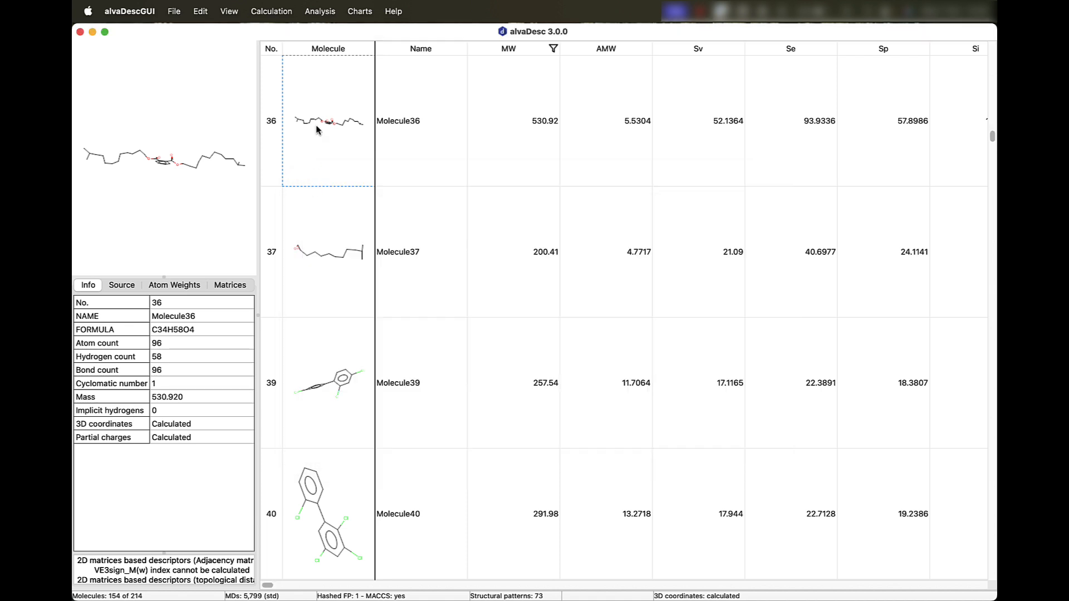
Run a Principal Component Analysis on descriptors using the Constitutional indices and Molecular properties blocks
left_click(320, 11)
mouse_move(318, 65)
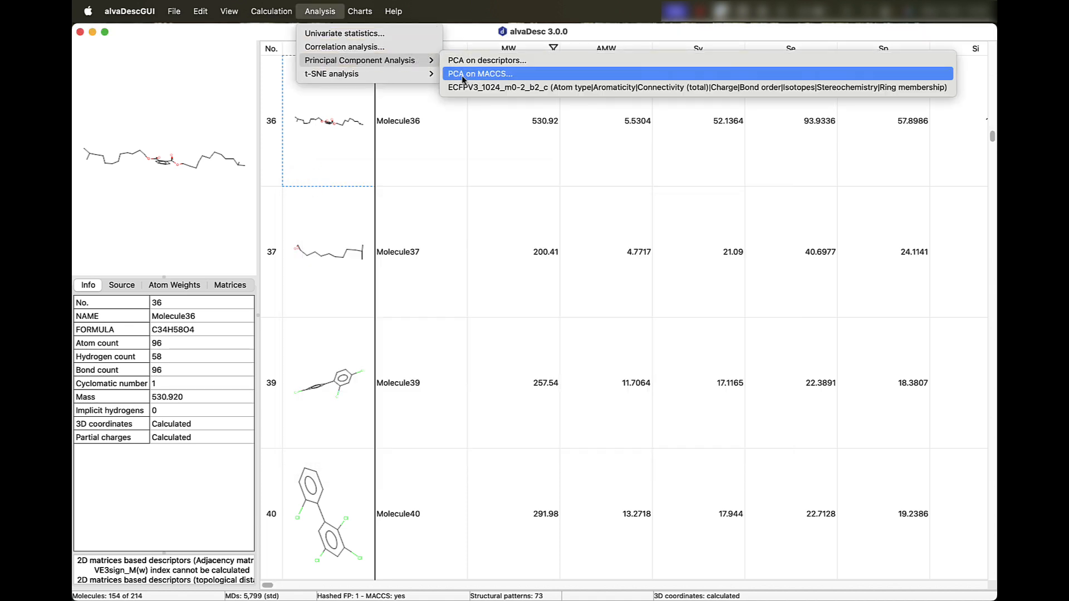
mouse_move(389, 75)
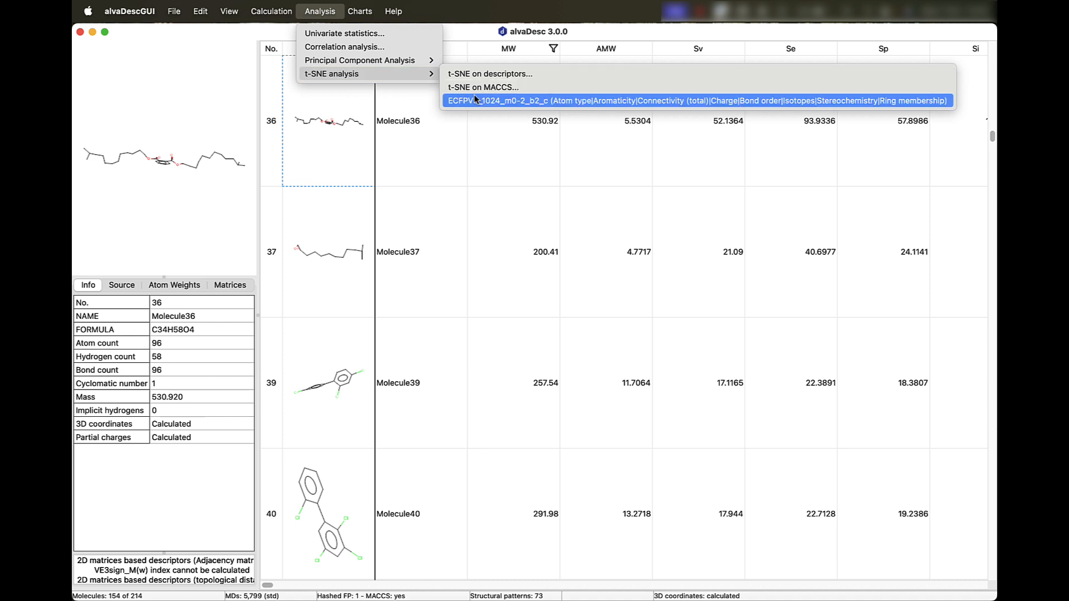
mouse_move(429, 60)
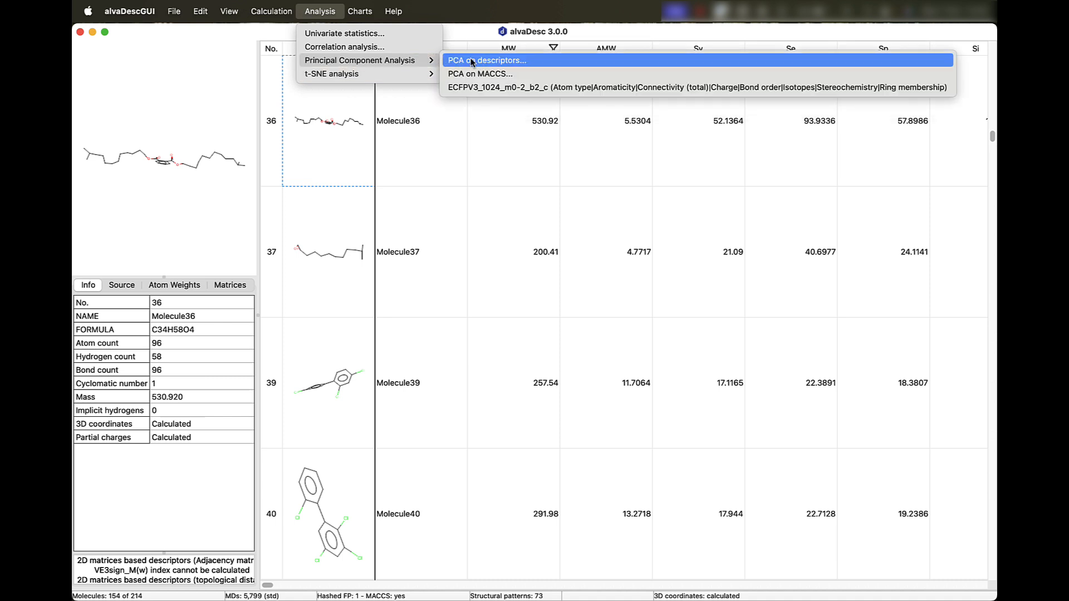
left_click(471, 60)
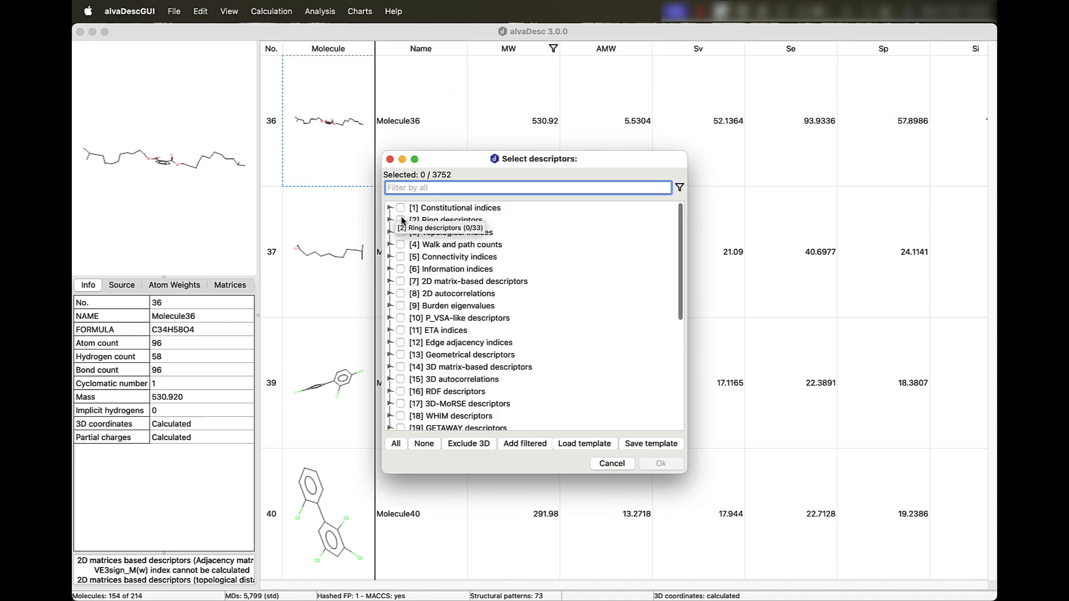
left_click(401, 208)
scroll(404, 214, "down", 5)
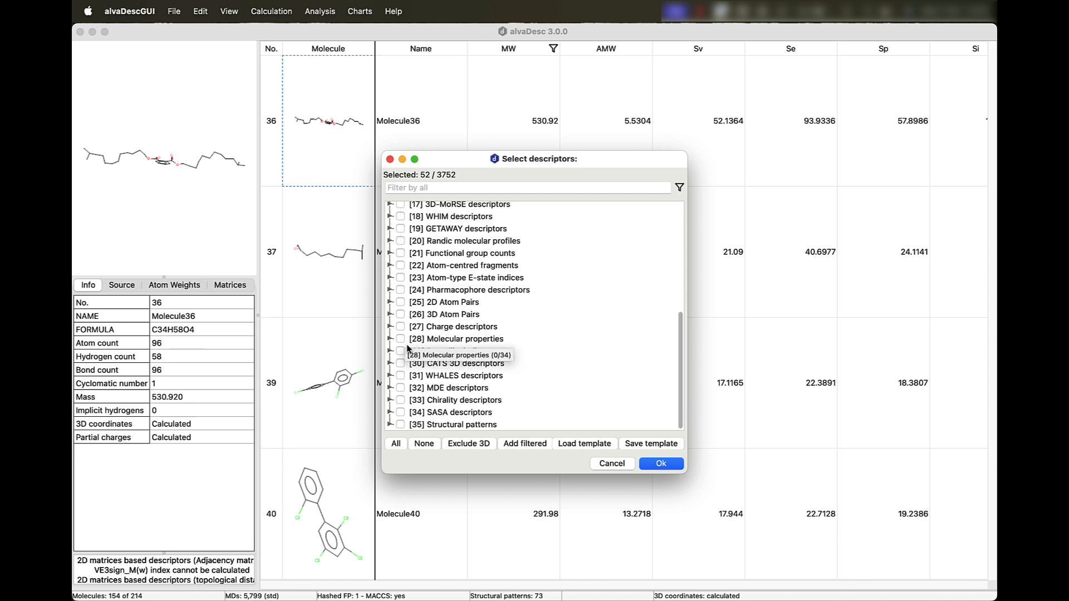
left_click(401, 339)
left_click(390, 340)
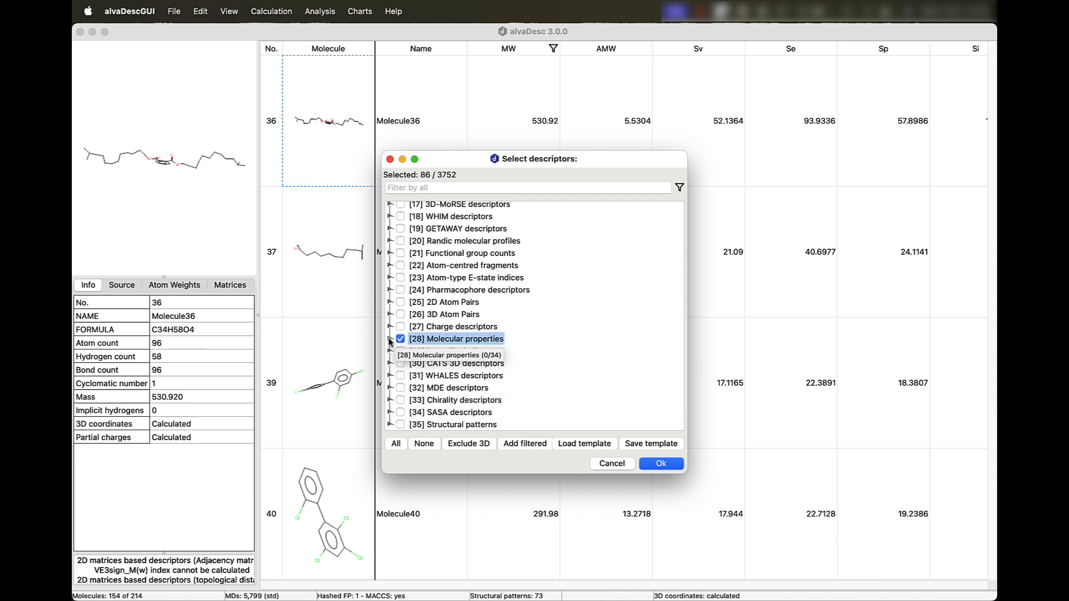
left_click(399, 351)
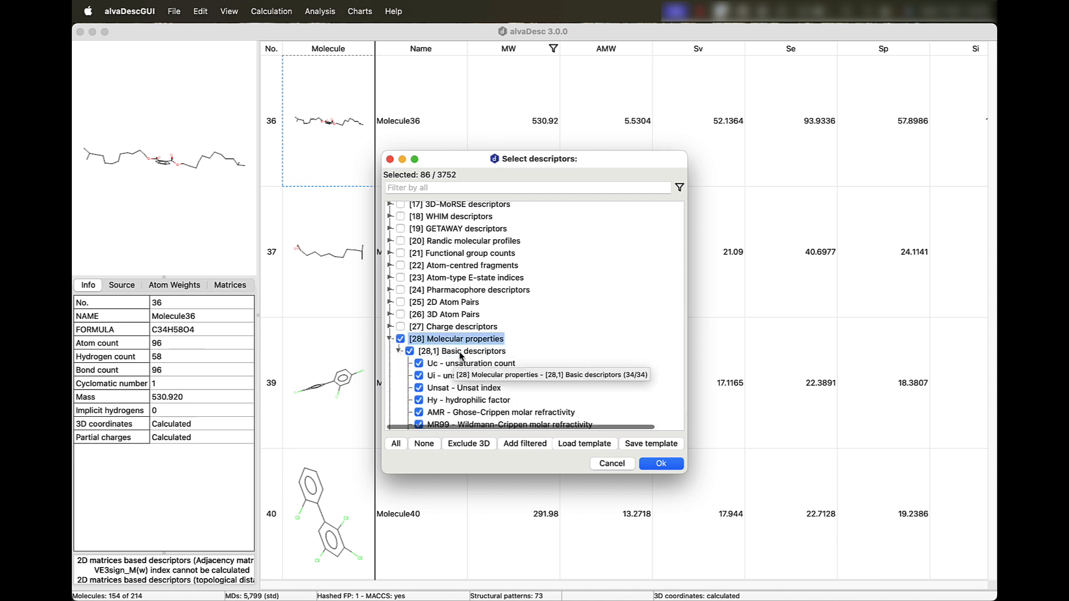
left_click(661, 465)
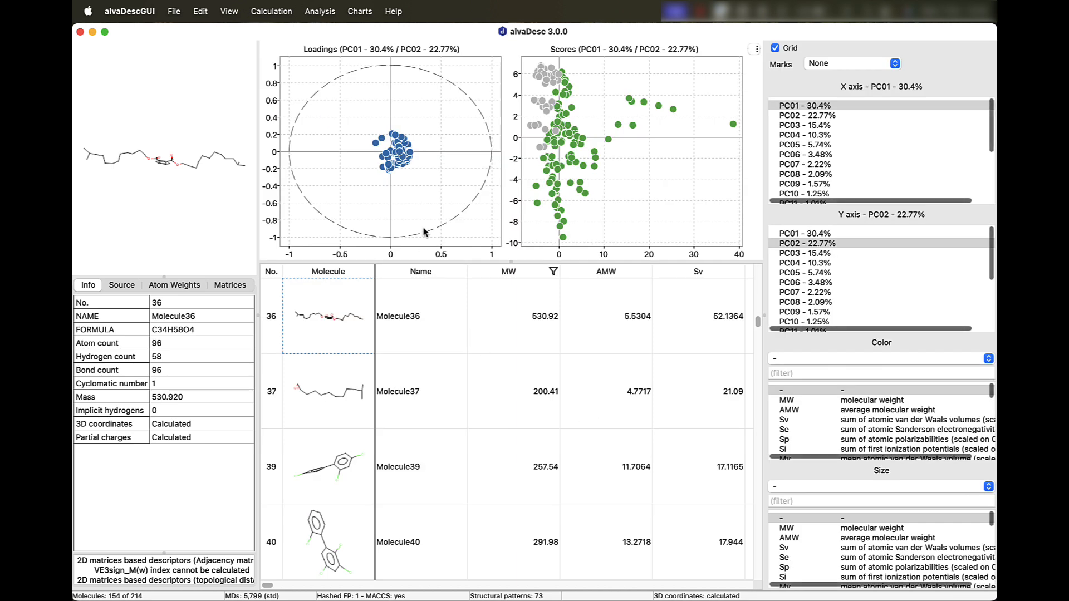
Examine individual descriptors in the PC01/PC02 loadings plot at a closer zoom
mouse_move(390, 156)
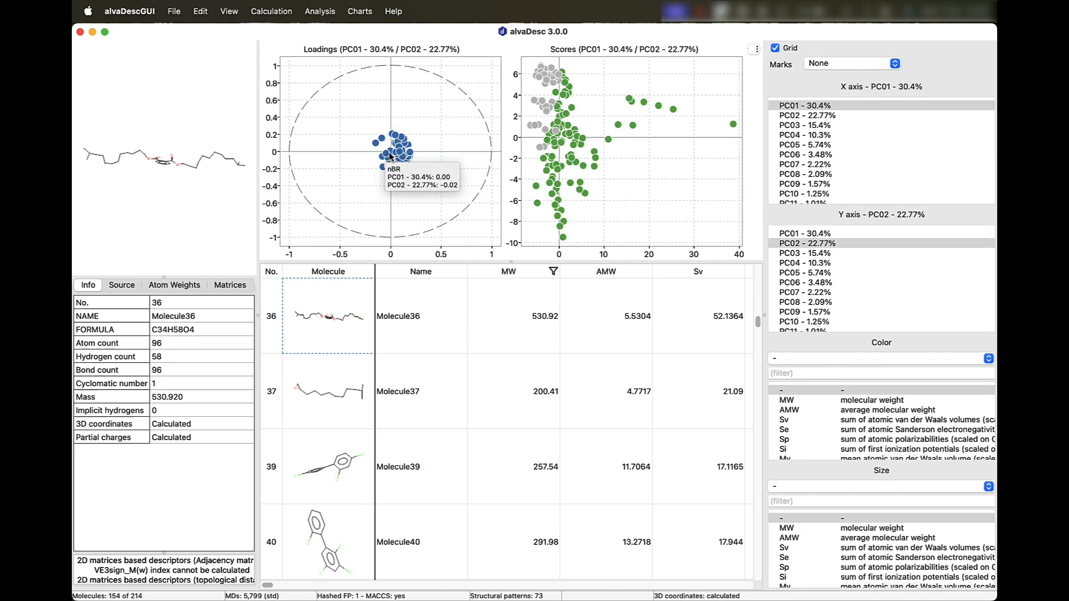
scroll(390, 156, "up", 10)
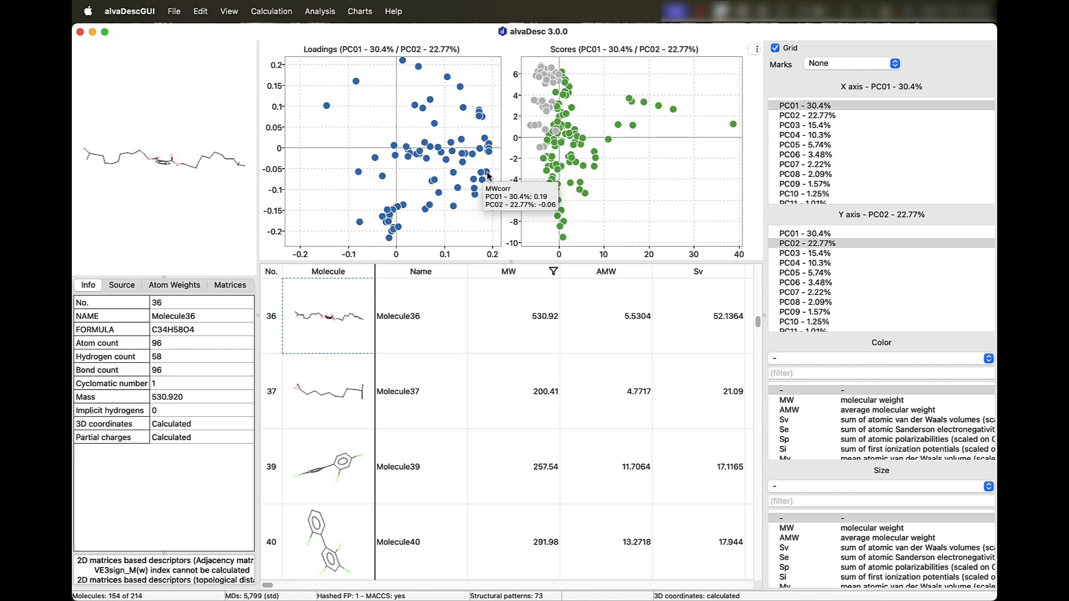
mouse_move(488, 156)
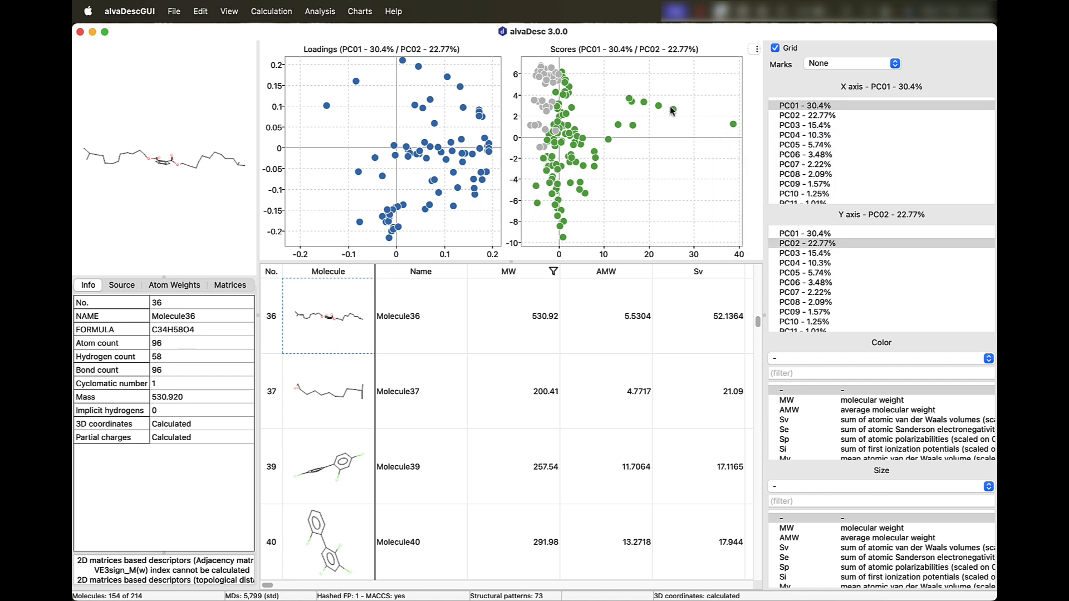
Lasso the scores plot points between about -6 and -2 on PC02, inspect Molecule12, and reset the selection
mouse_move(628, 101)
mouse_move(565, 175)
left_mouse_down()
mouse_move(584, 199)
mouse_move(560, 207)
mouse_move(515, 190)
mouse_move(565, 155)
left_mouse_up()
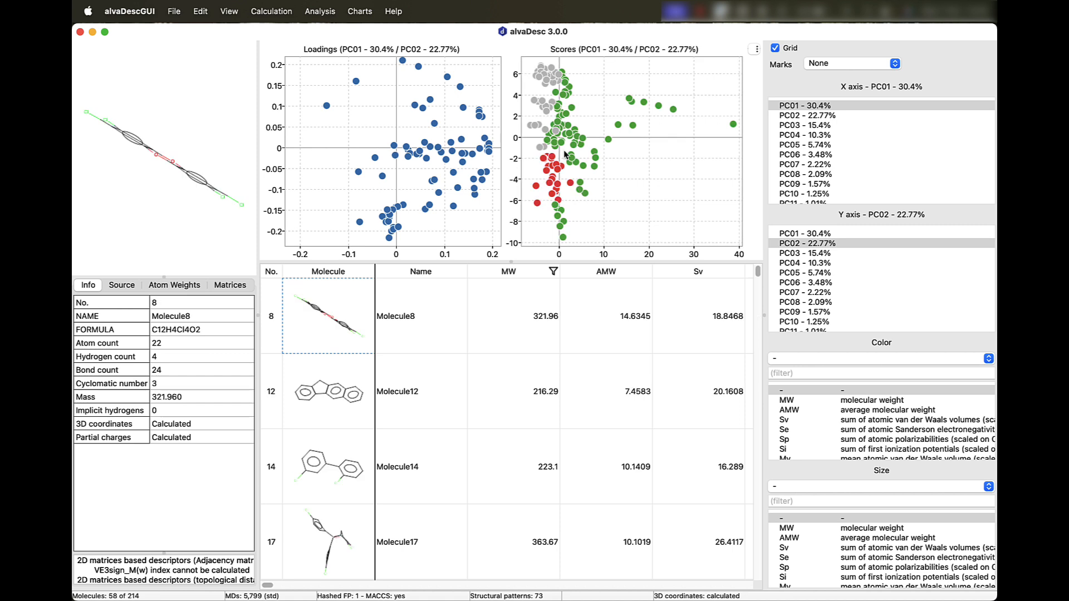
left_click(358, 376)
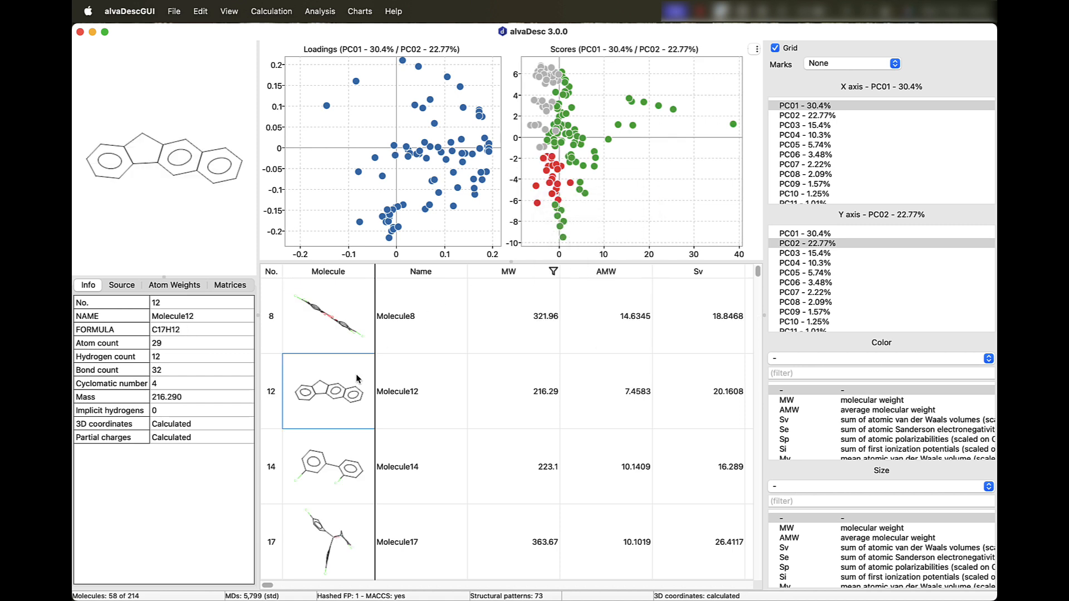
right_click(613, 196)
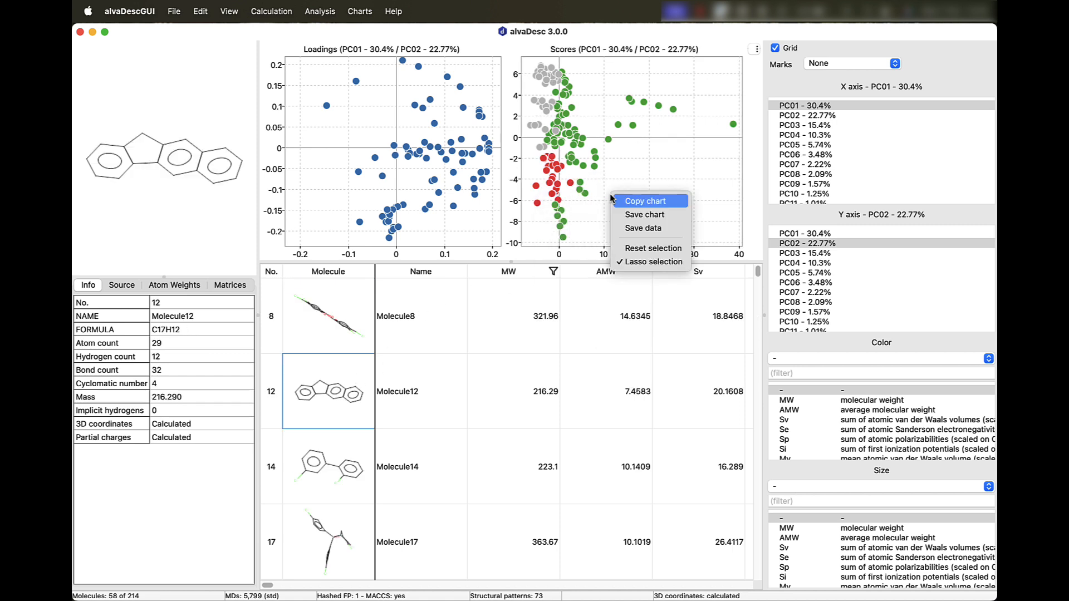
left_click(624, 252)
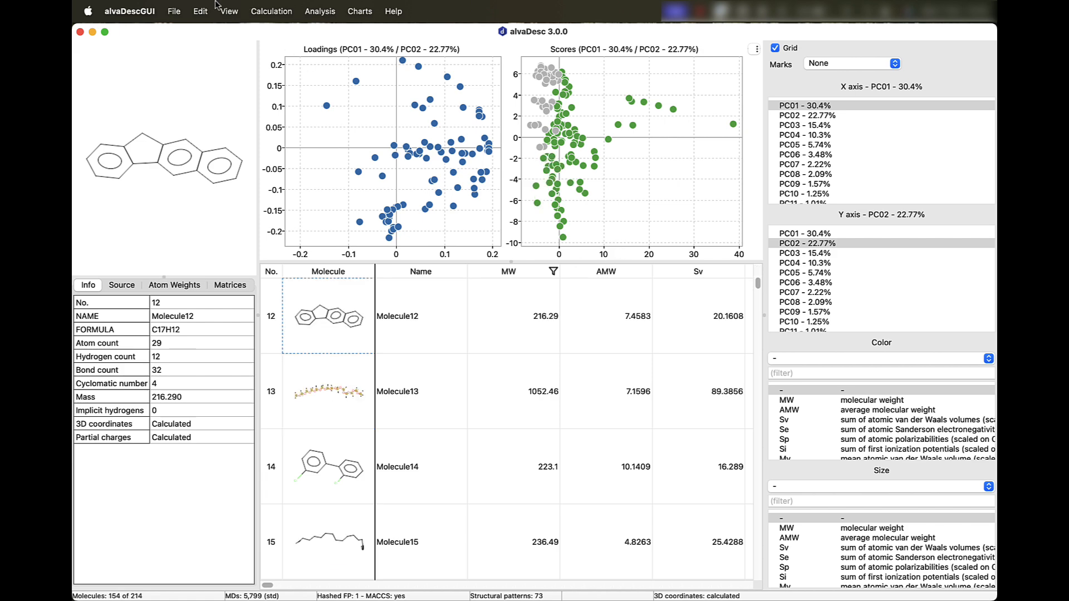
Set up a single-file export of all descriptors, reducing constant and over 95% constant variables, check the file formats, and cancel the save
left_click(174, 12)
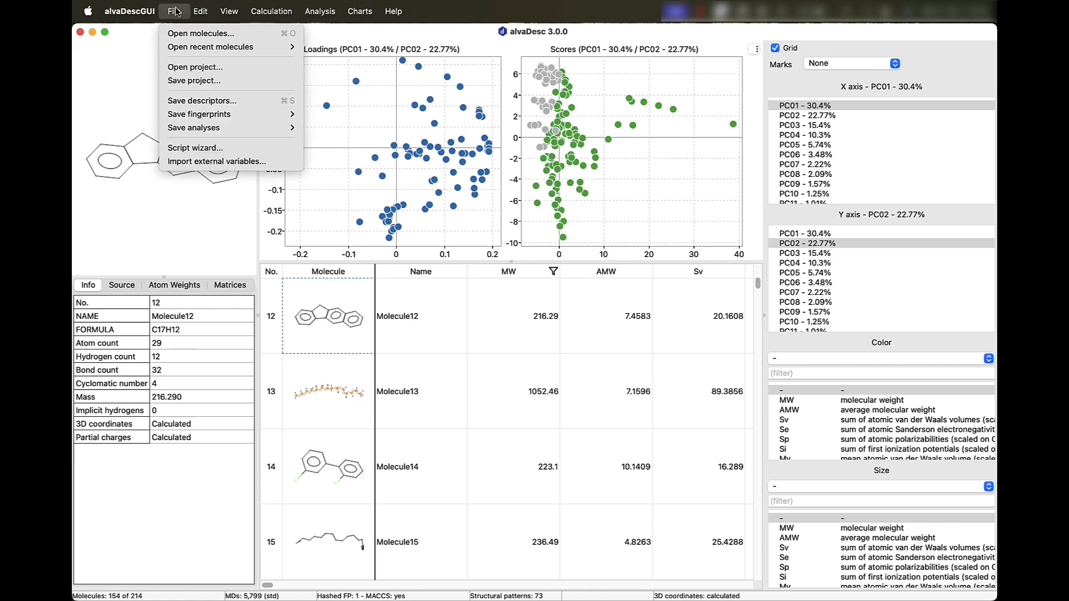
left_click(179, 100)
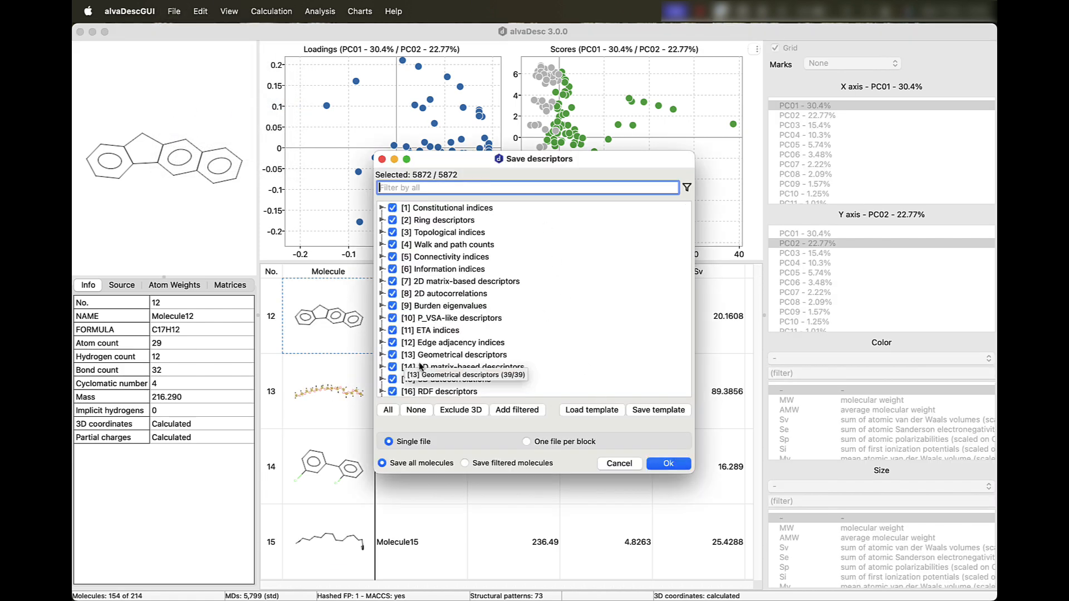
left_click(658, 465)
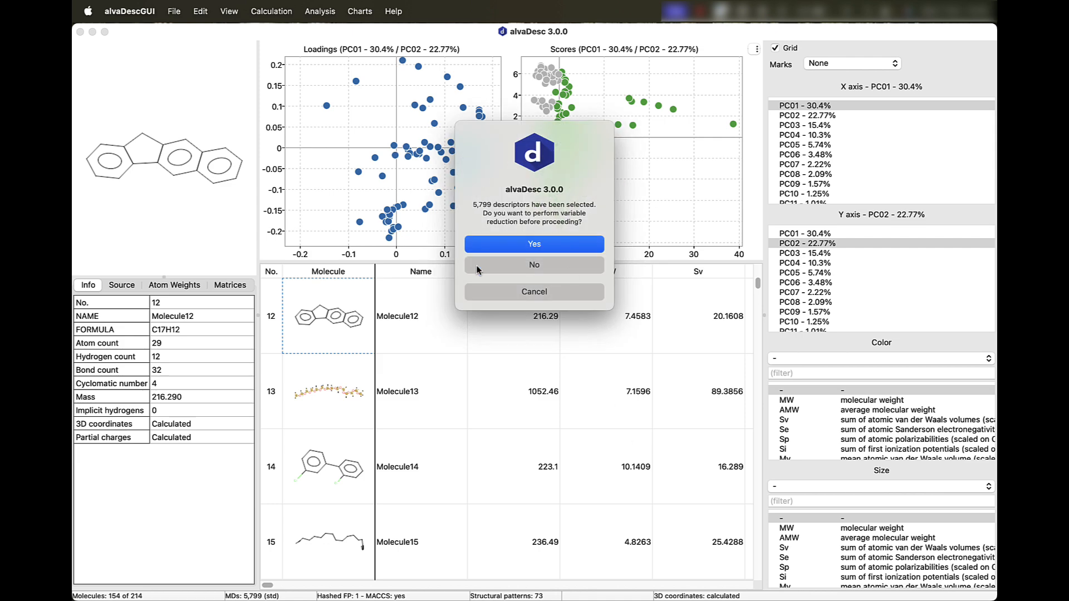
left_click(525, 245)
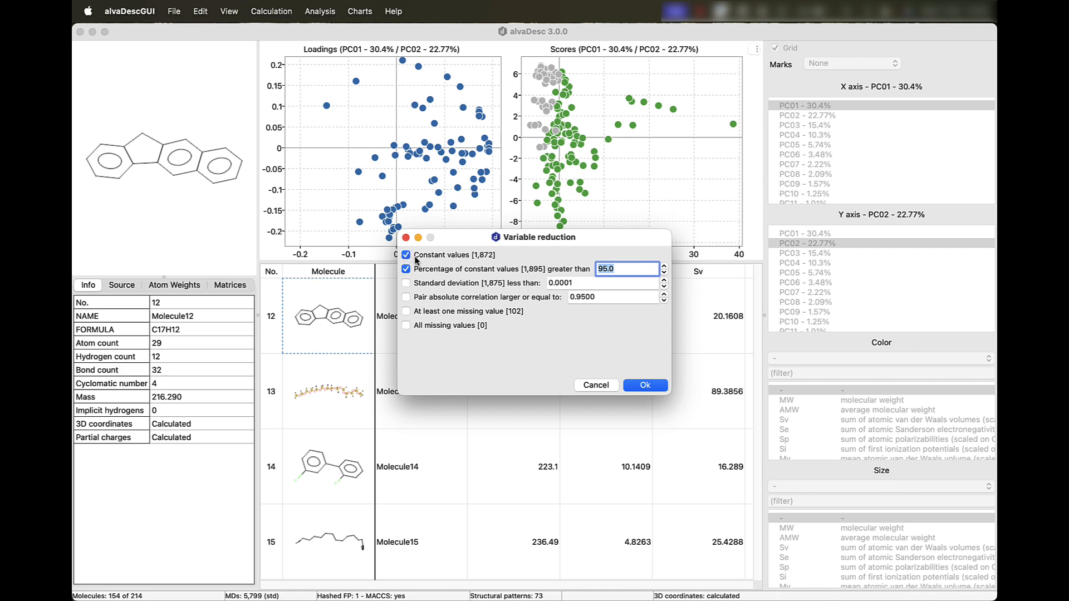
left_click(644, 386)
left_click(581, 325)
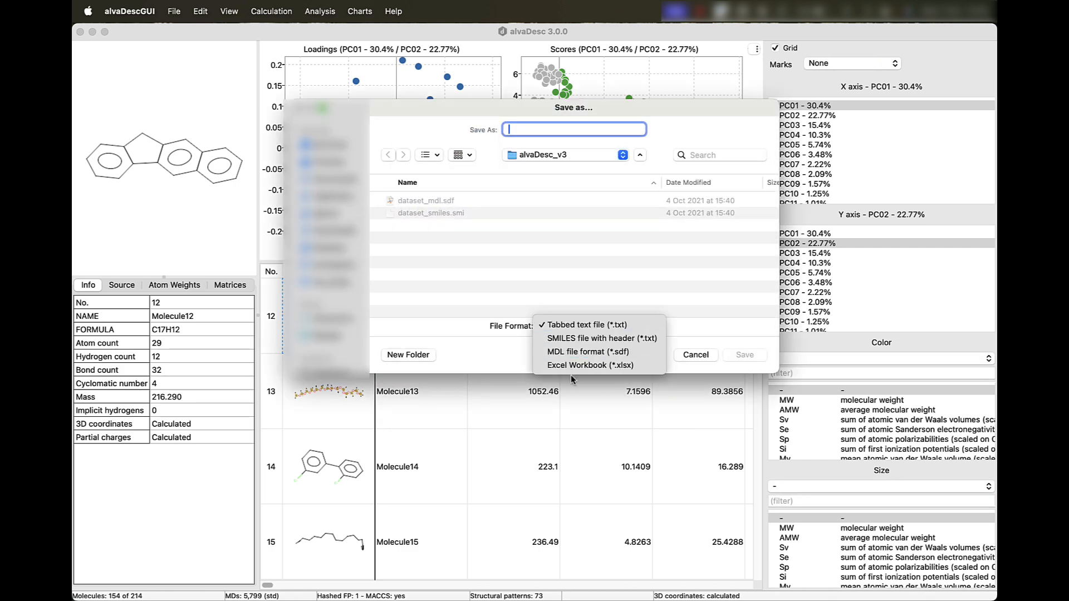
left_click(695, 356)
left_click(696, 355)
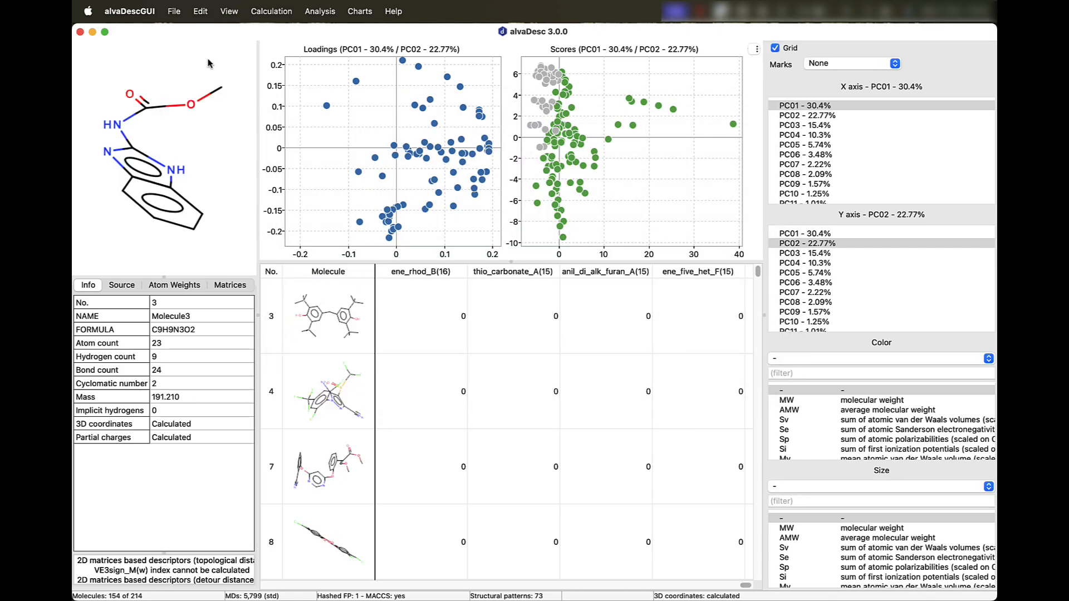
Save the project as test in the alvaDesc_v3 folder in alvaDesc project format
left_click(174, 11)
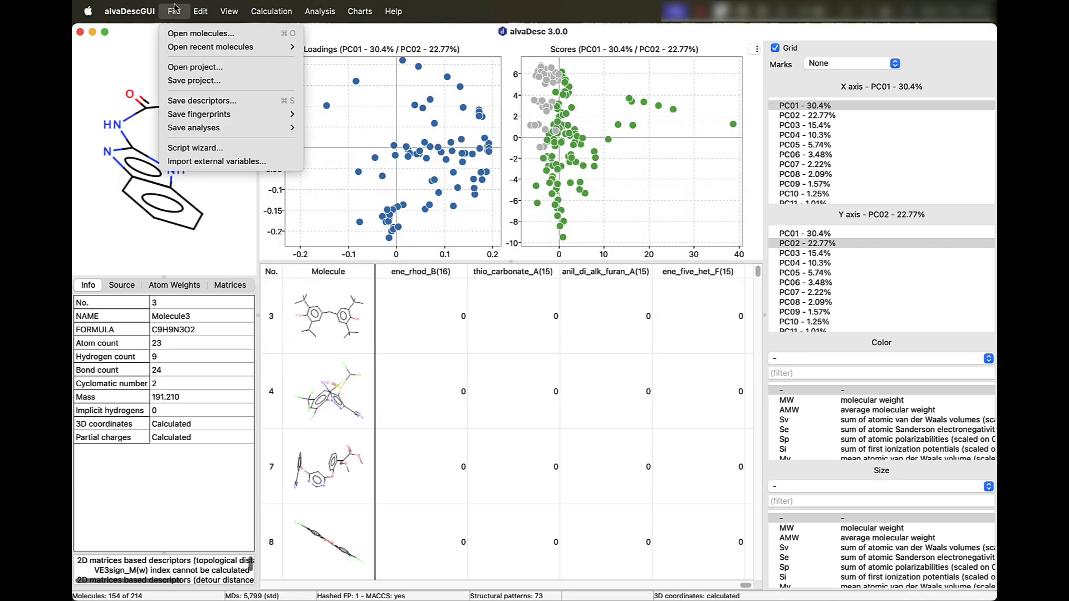
left_click(192, 81)
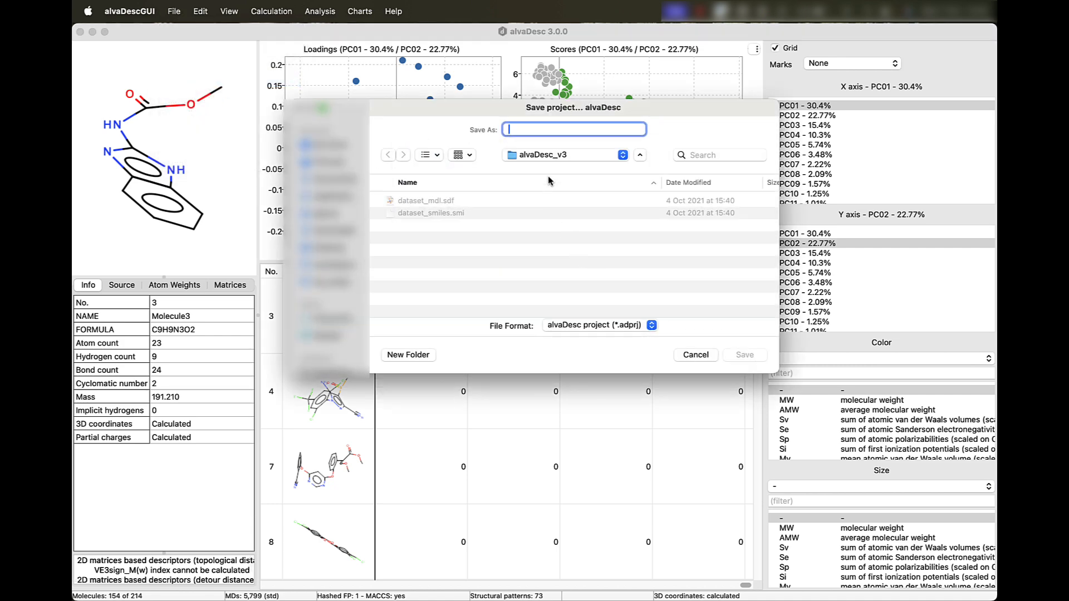
type("test")
key("Return")
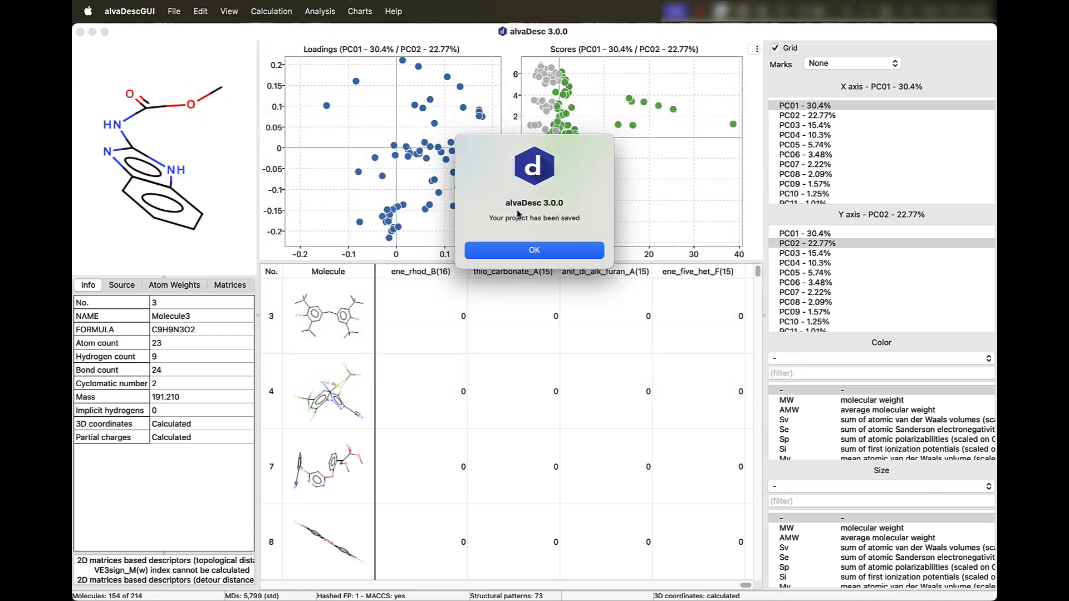
left_click(526, 256)
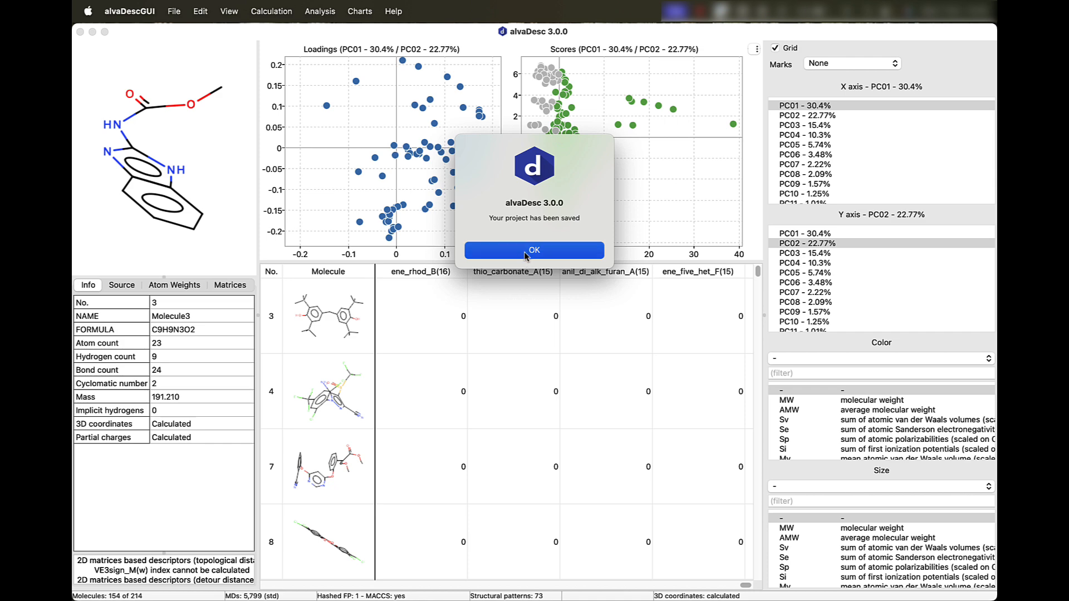